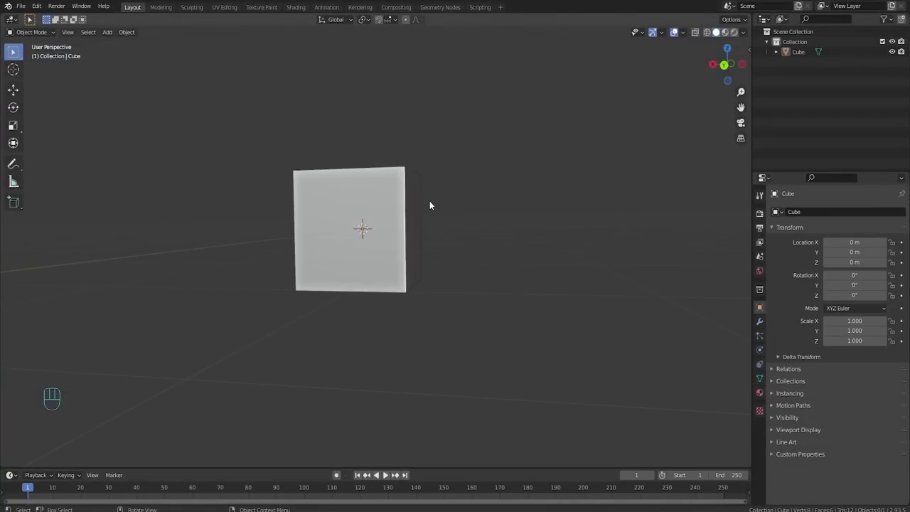
# - Enter Edit Mode on the cube and merge all its vertices into one vertex at the center
pyautogui.click(417, 179)
pyautogui.moveTo(489, 181); pyautogui.dragTo(467, 207, button='middle')
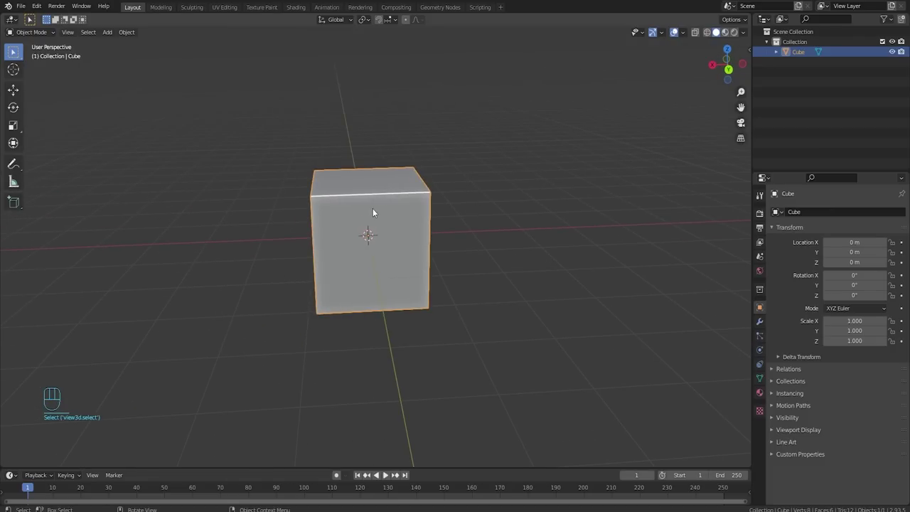
pyautogui.press('Tab')
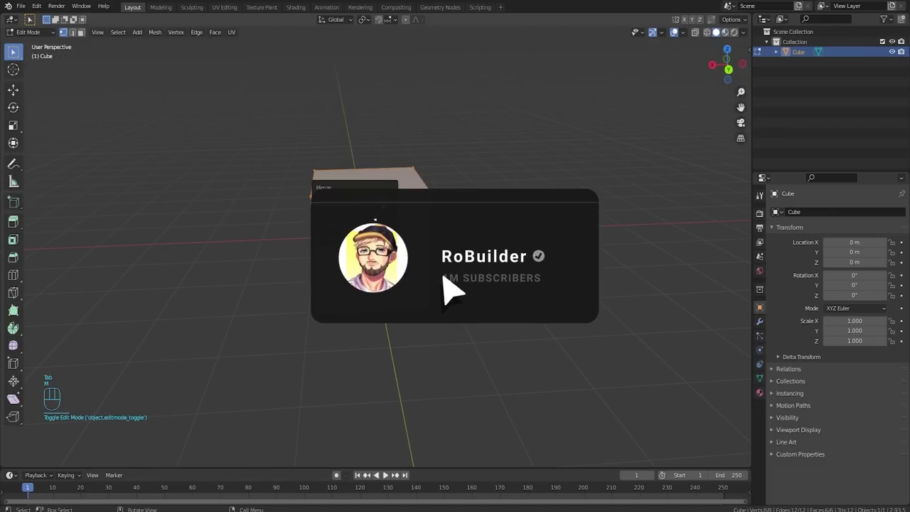
pyautogui.press('m')
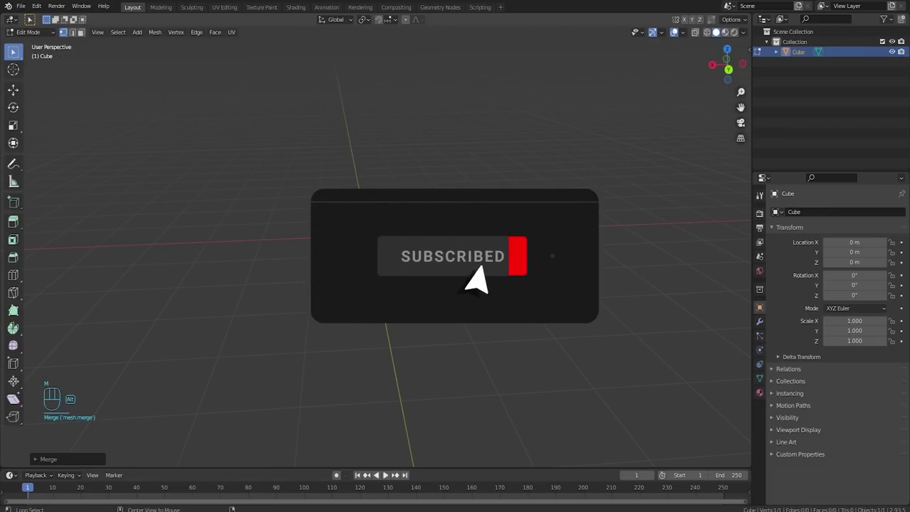
# - In back orthographic view, extrude vertices upward from the origin into a curved trunk, then add a forked branch from the vertex just before its tip
pyautogui.keyDown('alt'); pyautogui.moveTo(455, 234); pyautogui.dragTo(444, 295, button='middle'); pyautogui.keyUp('alt')
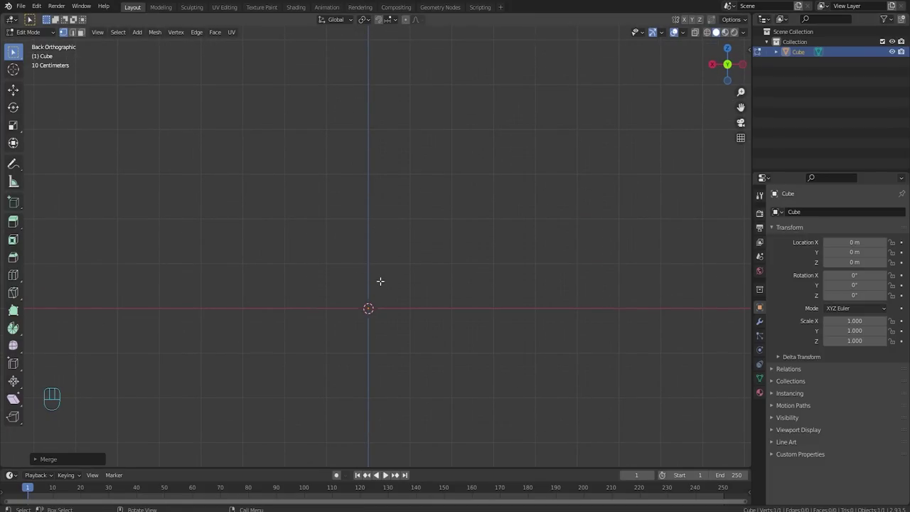
pyautogui.keyDown('ctrl'); pyautogui.rightClick(370, 238); pyautogui.keyUp('ctrl')
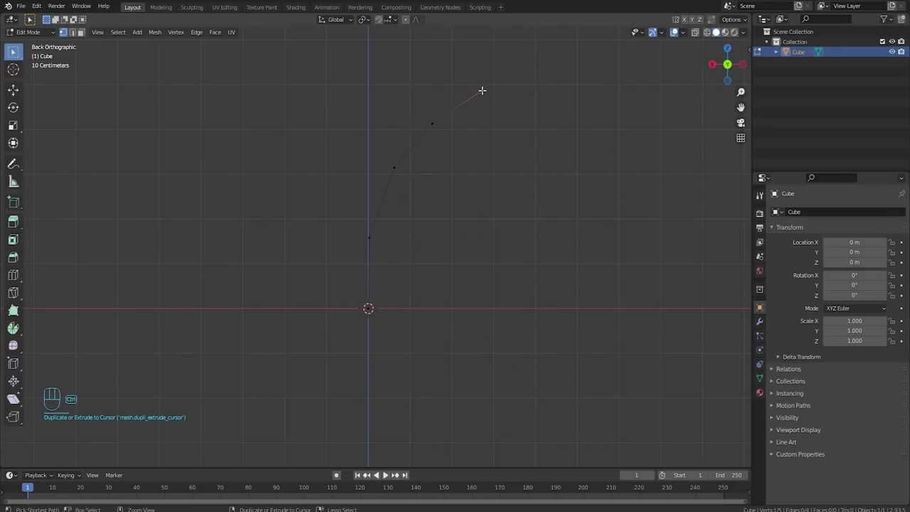
pyautogui.click(433, 118)
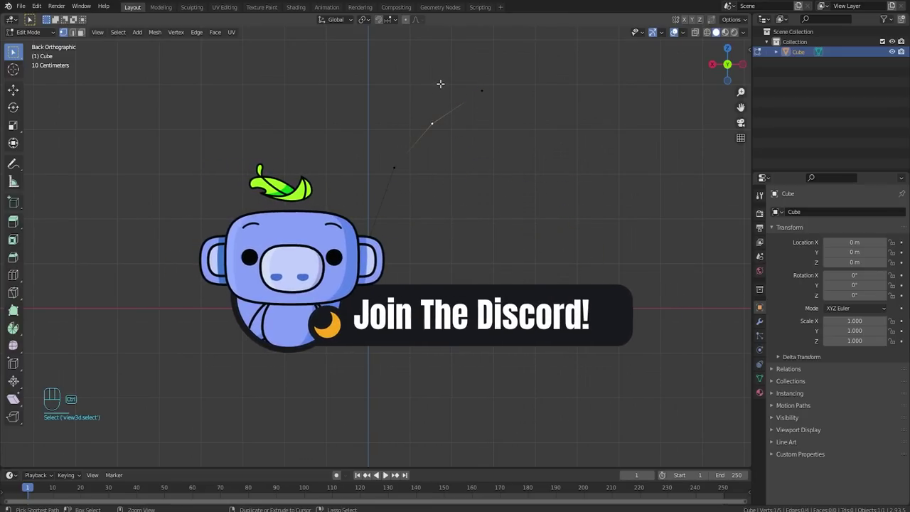
pyautogui.keyDown('ctrl'); pyautogui.rightClick(441, 82); pyautogui.keyUp('ctrl')
pyautogui.keyDown('ctrl'); pyautogui.rightClick(472, 46); pyautogui.keyUp('ctrl')
pyautogui.click(440, 81)
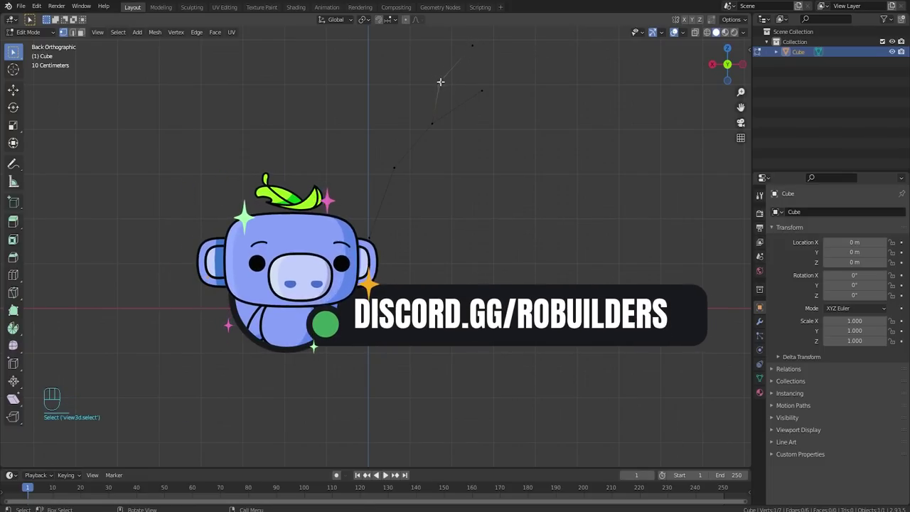
pyautogui.keyDown('ctrl'); pyautogui.rightClick(425, 55); pyautogui.keyUp('ctrl')
# - Fork the trunk's end vertex into two short twigs
pyautogui.click(482, 93)
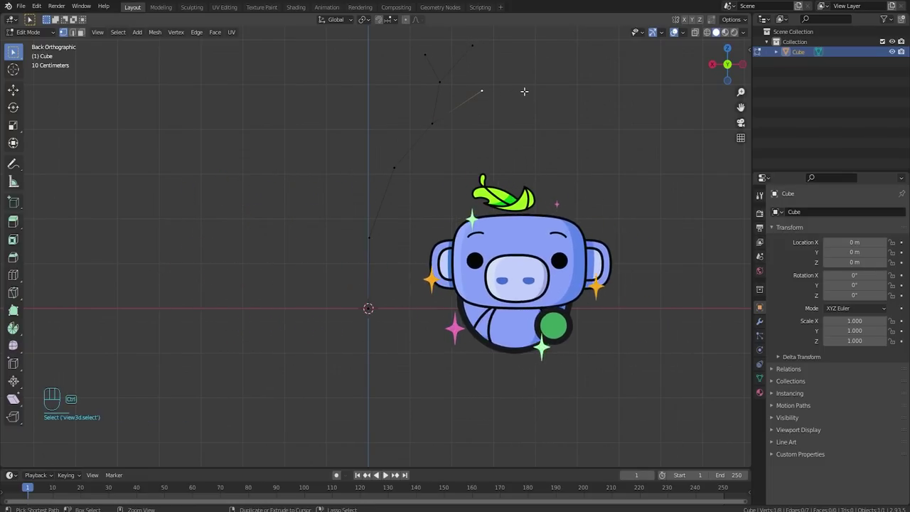
pyautogui.keyDown('ctrl'); pyautogui.rightClick(525, 92); pyautogui.keyUp('ctrl')
pyautogui.click(484, 91)
pyautogui.keyDown('ctrl'); pyautogui.rightClick(499, 76); pyautogui.keyUp('ctrl')
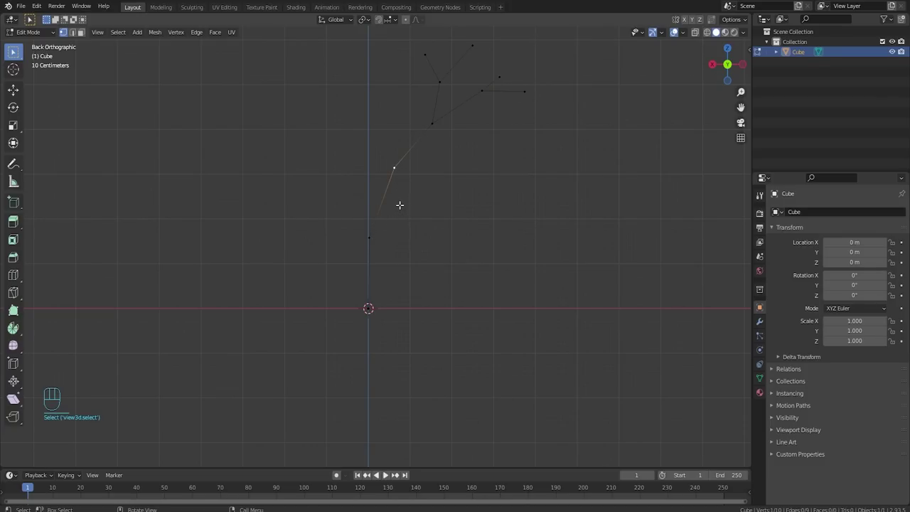
# - Extrude a side branch from the trunk's middle bend vertex and split it into several forked twigs
pyautogui.keyDown('ctrl'); pyautogui.rightClick(442, 165); pyautogui.keyUp('ctrl')
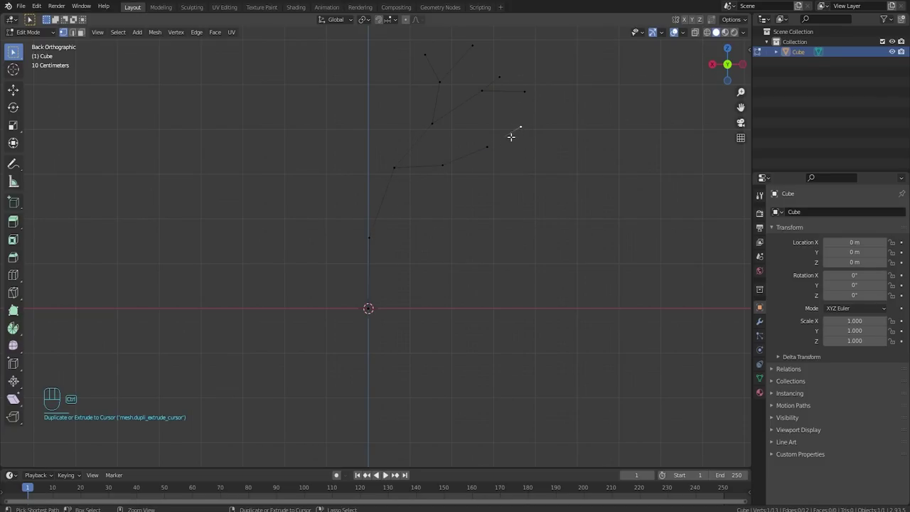
pyautogui.keyDown('ctrl'); pyautogui.rightClick(541, 146); pyautogui.keyUp('ctrl')
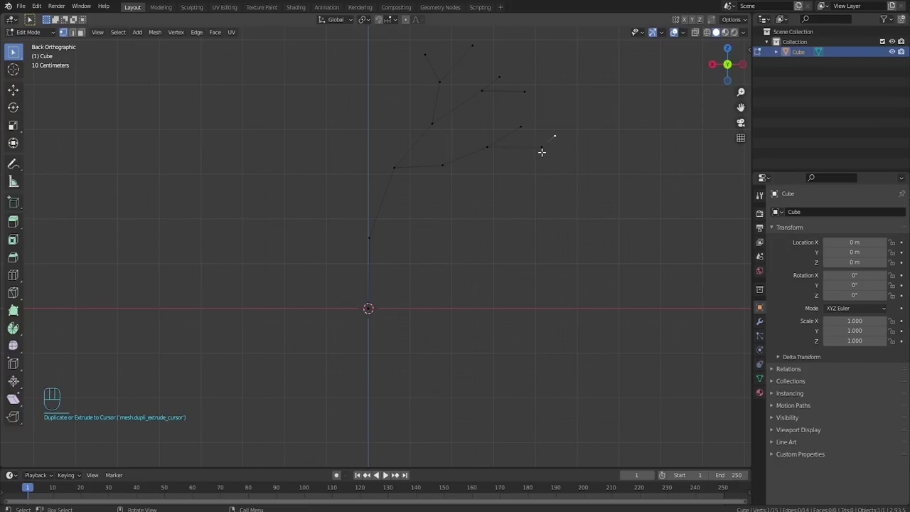
pyautogui.keyDown('ctrl'); pyautogui.rightClick(555, 135); pyautogui.keyUp('ctrl')
pyautogui.click(443, 165)
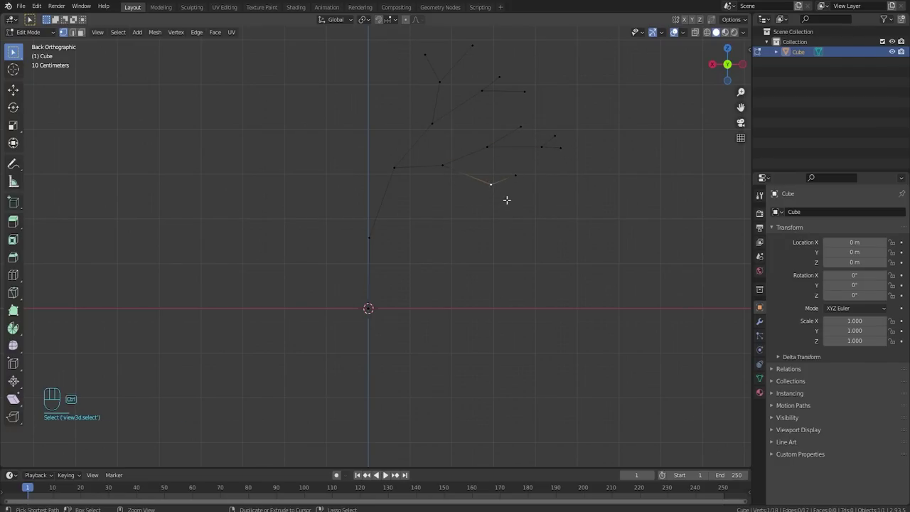
# - Enable proportional editing and set its influence size to 4.18 without moving any vertices
pyautogui.moveTo(550, 164); pyautogui.dragTo(559, 193, button='middle')
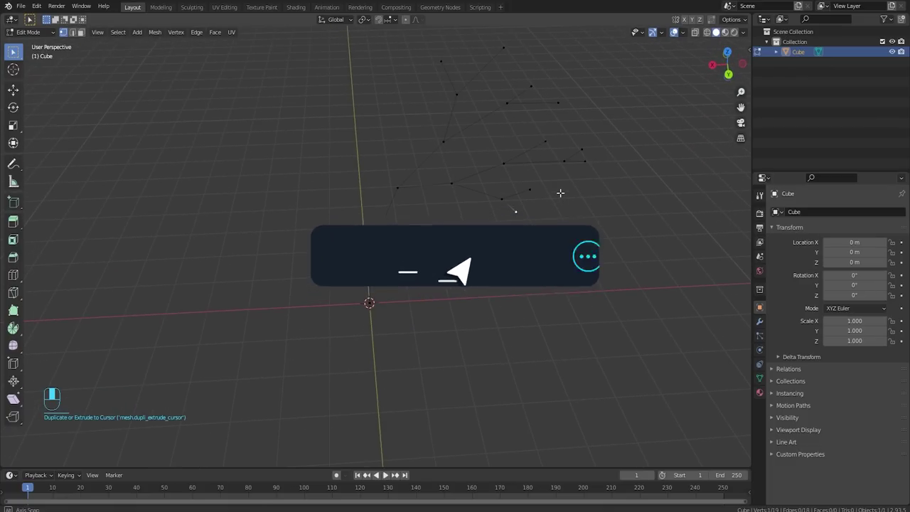
pyautogui.click(406, 19)
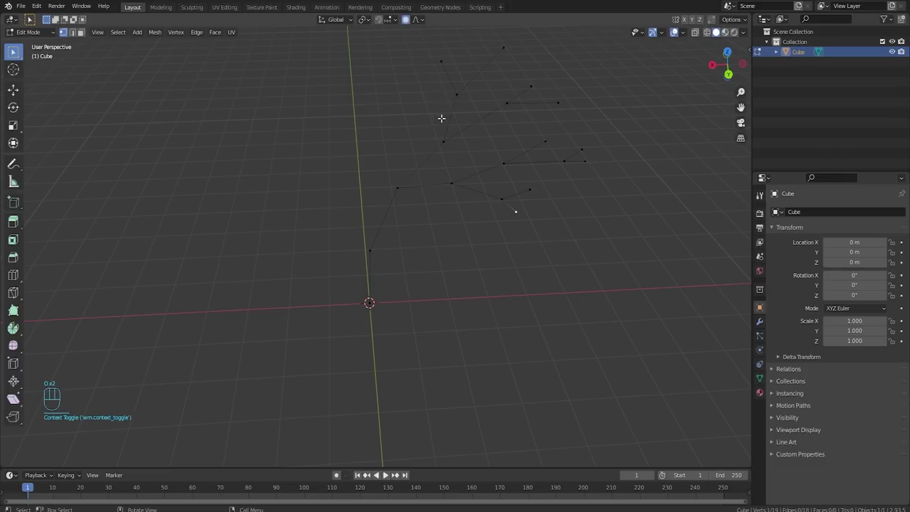
pyautogui.press('g')
pyautogui.scroll(-15, 442, 154)
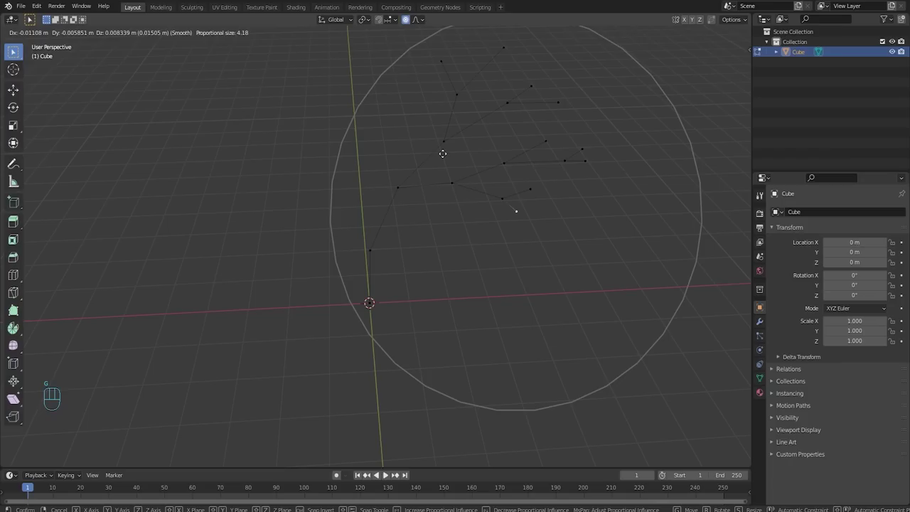
pyautogui.rightClick(442, 154)
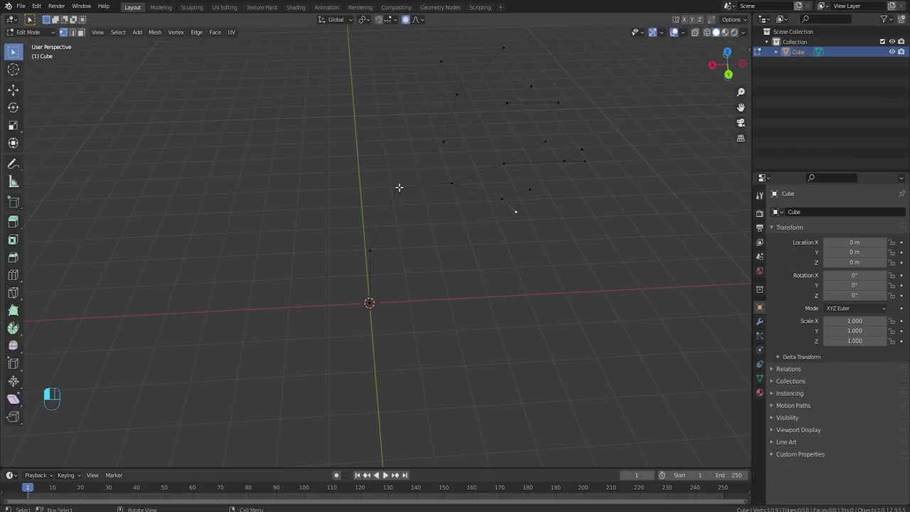
# - Move the trunk's bend vertex and a side-branch vertex along Y with proportional editing to give the flat branches depth
pyautogui.click(13, 90)
pyautogui.moveTo(536, 176); pyautogui.dragTo(629, 193, button='middle')
pyautogui.moveTo(426, 191); pyautogui.dragTo(401, 187)
pyautogui.moveTo(443, 170); pyautogui.dragTo(466, 124, button='middle')
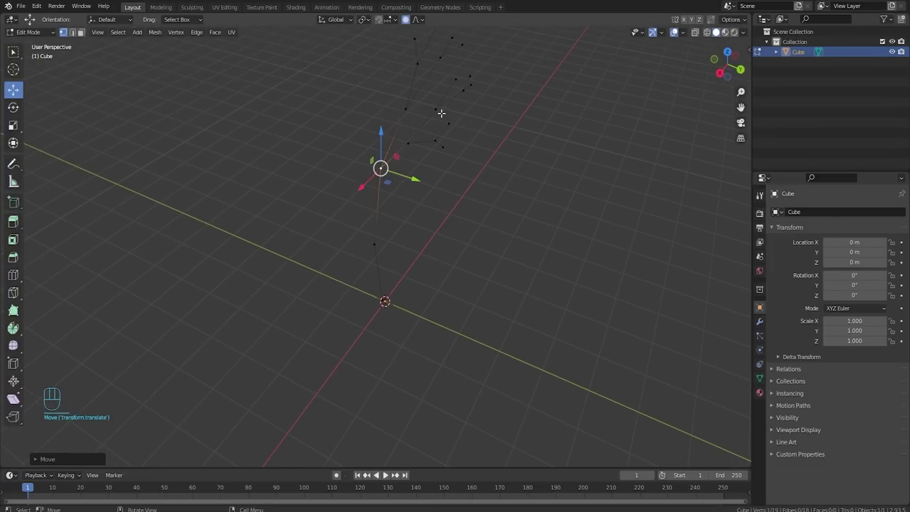
pyautogui.click(435, 109)
pyautogui.moveTo(465, 116); pyautogui.dragTo(451, 113)
# - Select the whole branch skeleton in Edit Mode and add a Skin modifier
pyautogui.press('Tab')
pyautogui.moveTo(443, 150); pyautogui.dragTo(382, 307, button='middle')
pyautogui.press('Tab')
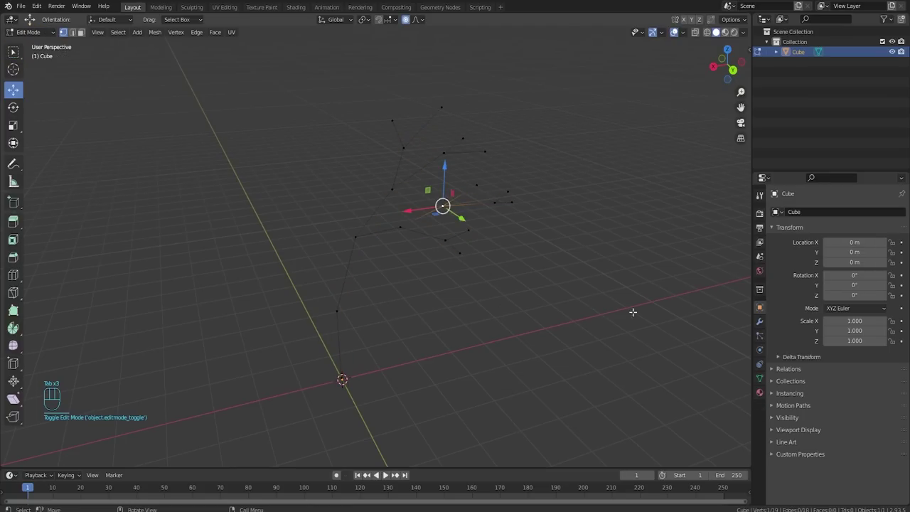
pyautogui.press('a')
pyautogui.click(757, 323)
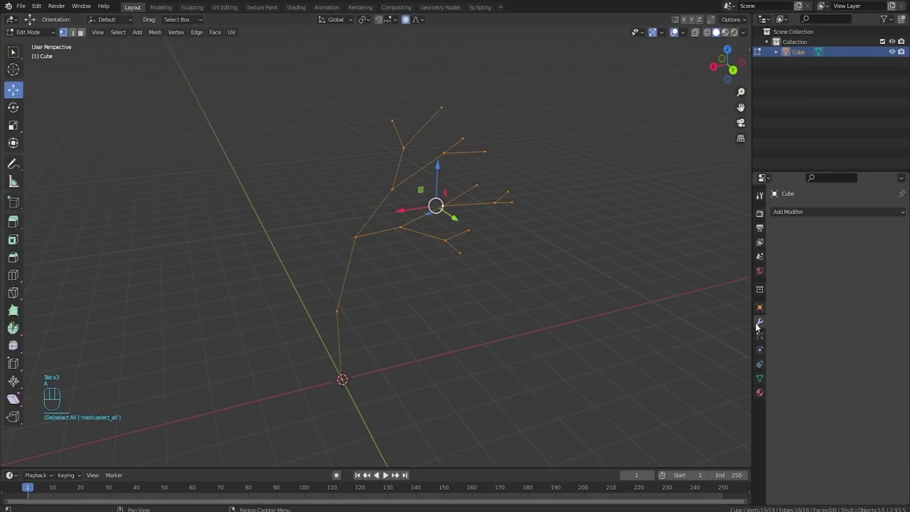
pyautogui.click(831, 212)
pyautogui.click(713, 374)
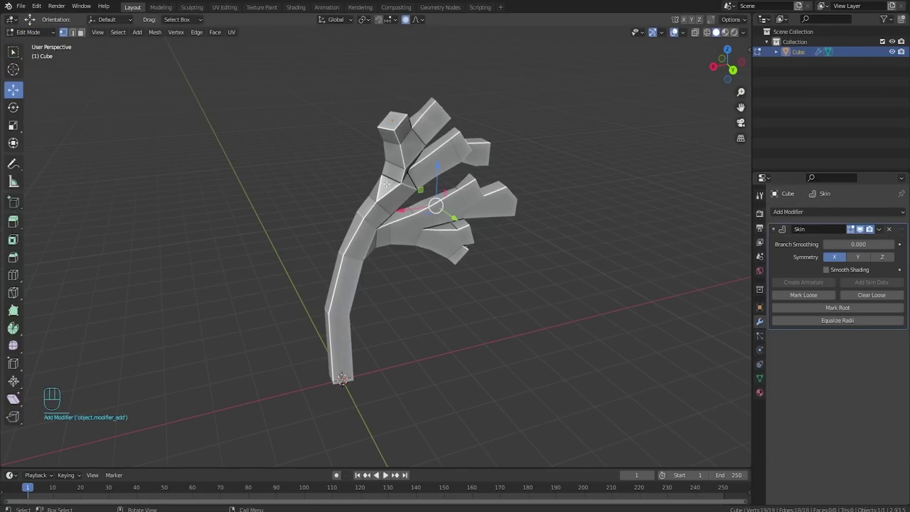
# - Shrink the skin radius of all the vertices to make the branches thinner, and turn off proportional editing
pyautogui.moveTo(544, 233); pyautogui.dragTo(548, 263, button='middle')
pyautogui.hotkey('ctrl', 'a')
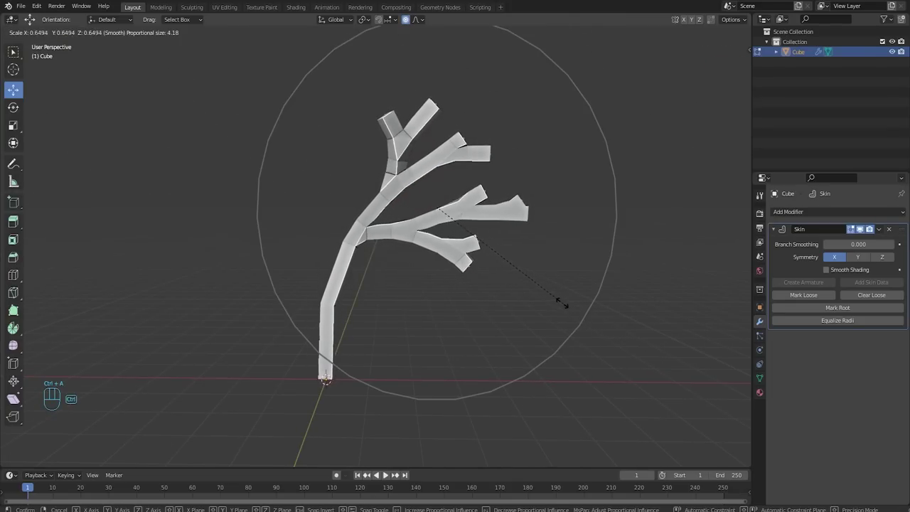
pyautogui.click(495, 260)
pyautogui.click(390, 20)
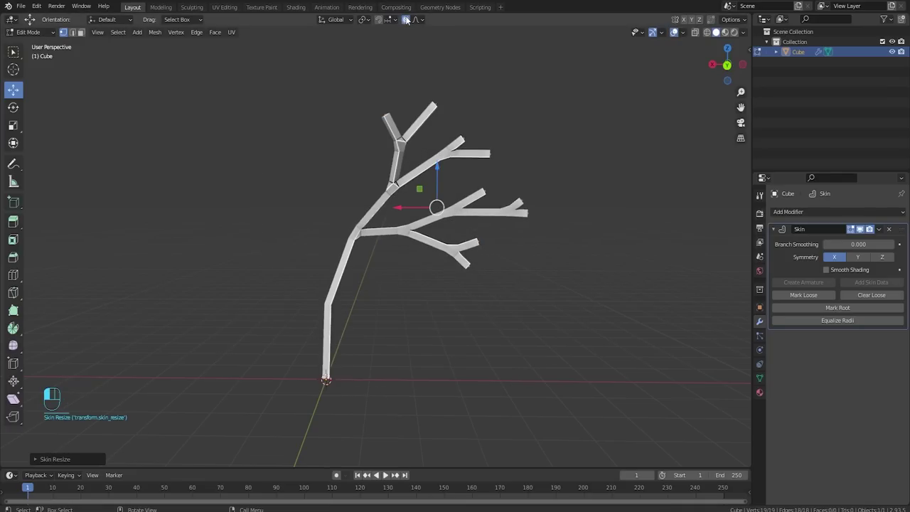
# - Scale the skin radius of all vertices down again, to about 0.23
pyautogui.scroll(3, 455, 143)
pyautogui.keyDown('shift'); pyautogui.moveTo(476, 135); pyautogui.dragTo(438, 228, button='middle'); pyautogui.keyUp('shift')
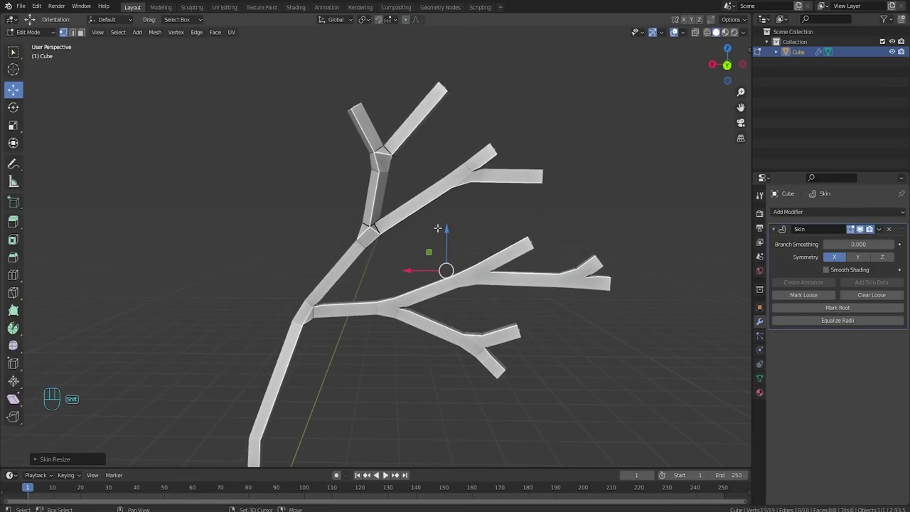
pyautogui.scroll(-1, 504, 234)
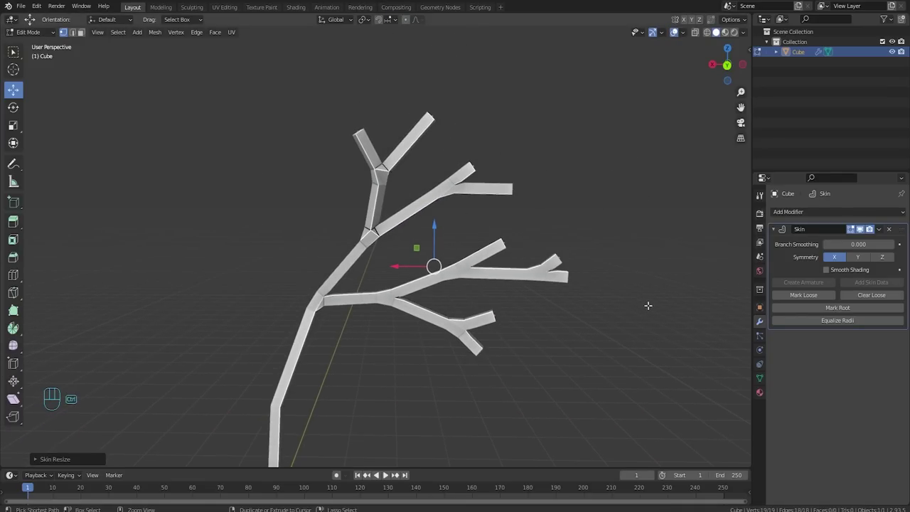
pyautogui.hotkey('ctrl', 'a')
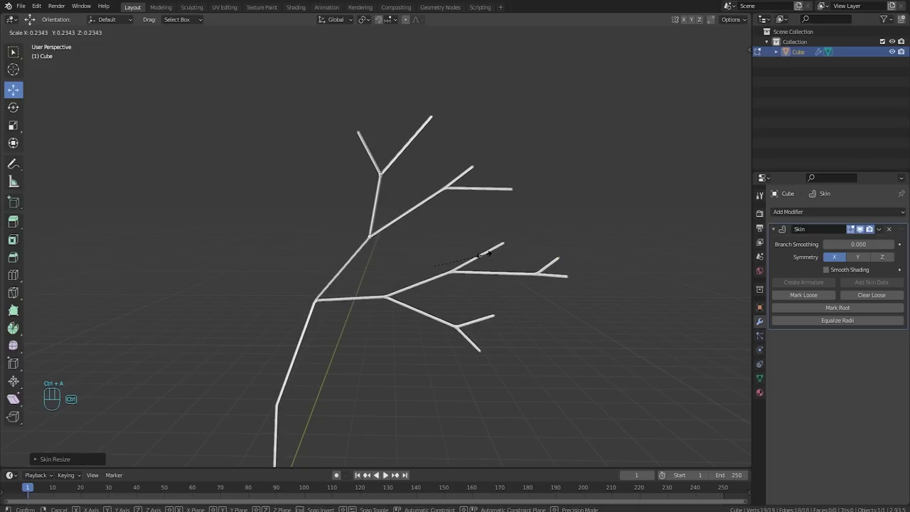
pyautogui.click(488, 253)
# - Select the five outer fork vertices and enlarge their skin radius to about 2.1 times
pyautogui.click(379, 172)
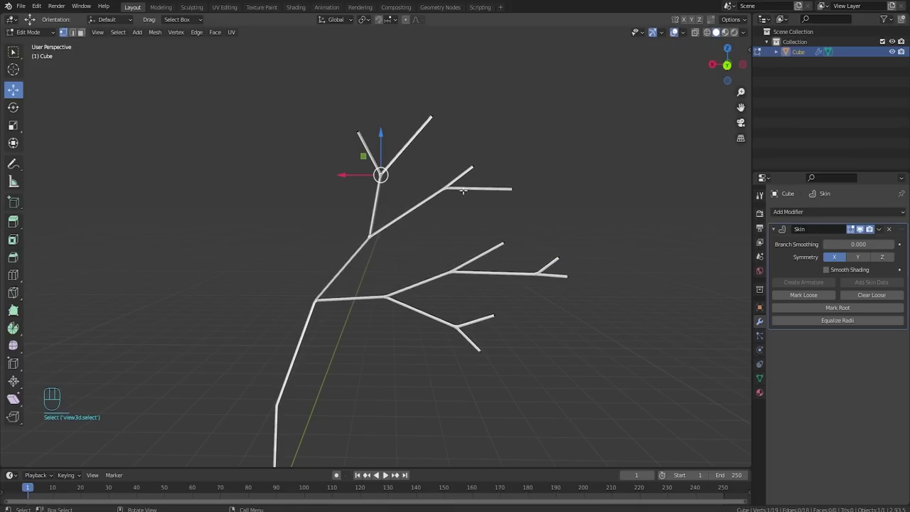
pyautogui.keyDown('shift'); pyautogui.click(453, 270); pyautogui.keyUp('shift')
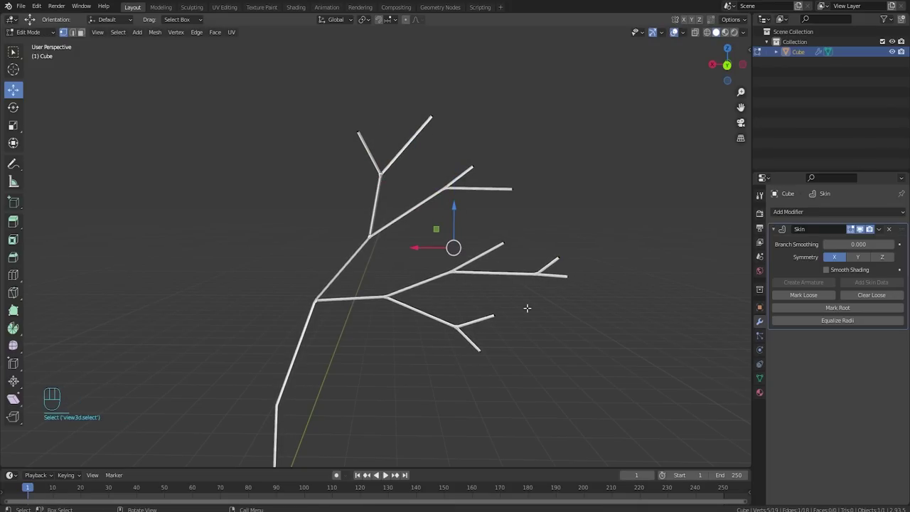
pyautogui.hotkey('ctrl', 'a')
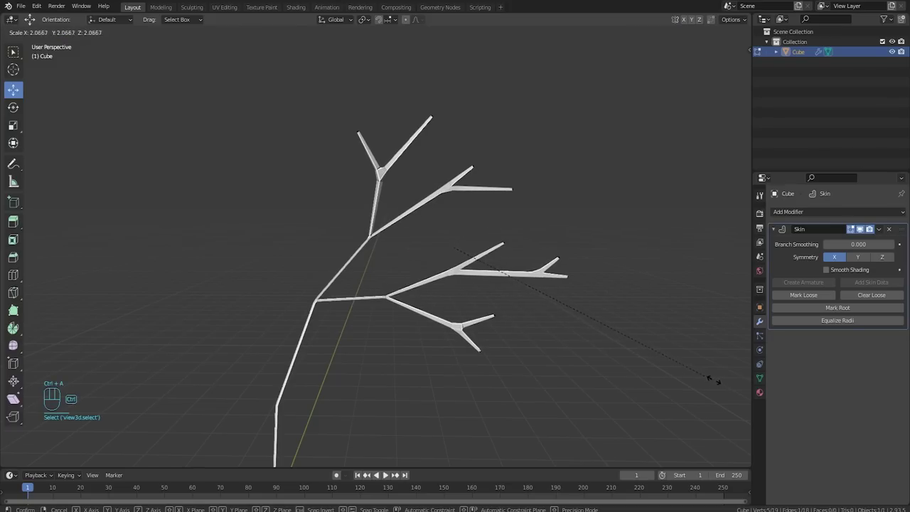
pyautogui.click(734, 384)
# - Thicken the skin at the two inner fork vertices and at the bend where the side branch leaves the trunk
pyautogui.click(371, 238)
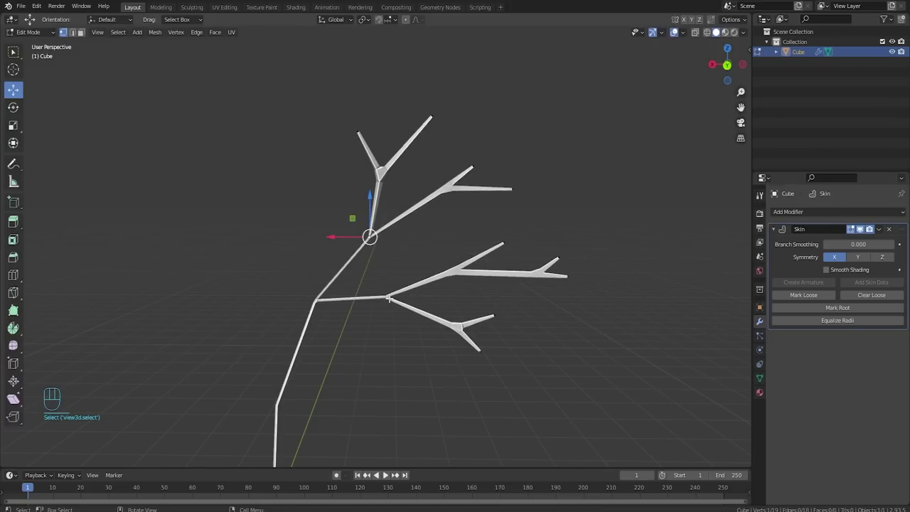
pyautogui.hotkey('ctrl', 'a')
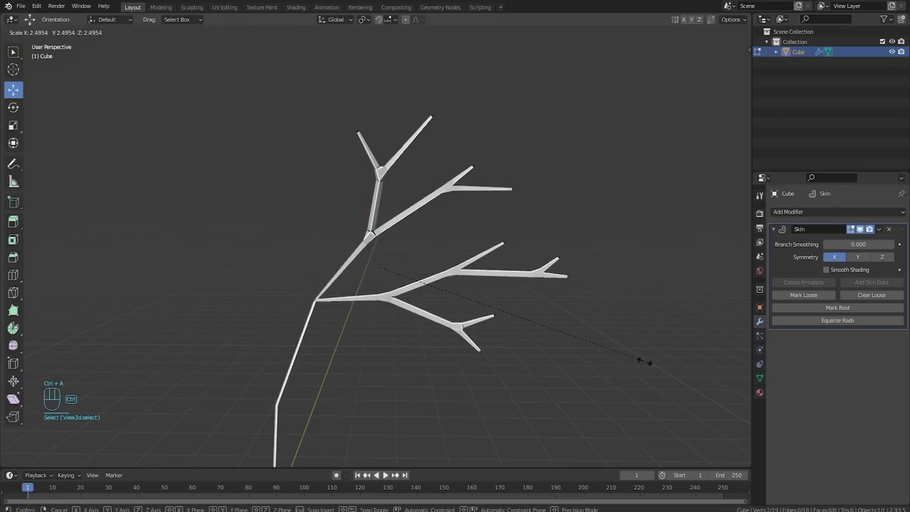
pyautogui.click(439, 345)
pyautogui.click(312, 302)
pyautogui.hotkey('ctrl', 'a')
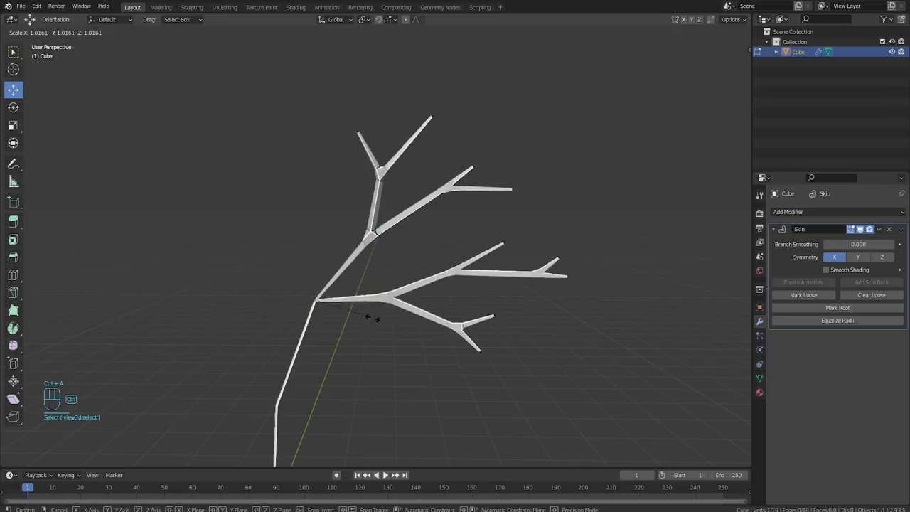
pyautogui.click(541, 355)
# - Thicken the skin at the trunk's lowest bend and at its base vertex so the trunk widens toward the ground
pyautogui.keyDown('shift'); pyautogui.moveTo(381, 362); pyautogui.dragTo(484, 192, button='middle'); pyautogui.keyUp('shift')
pyautogui.click(391, 242)
pyautogui.hotkey('ctrl', 'a')
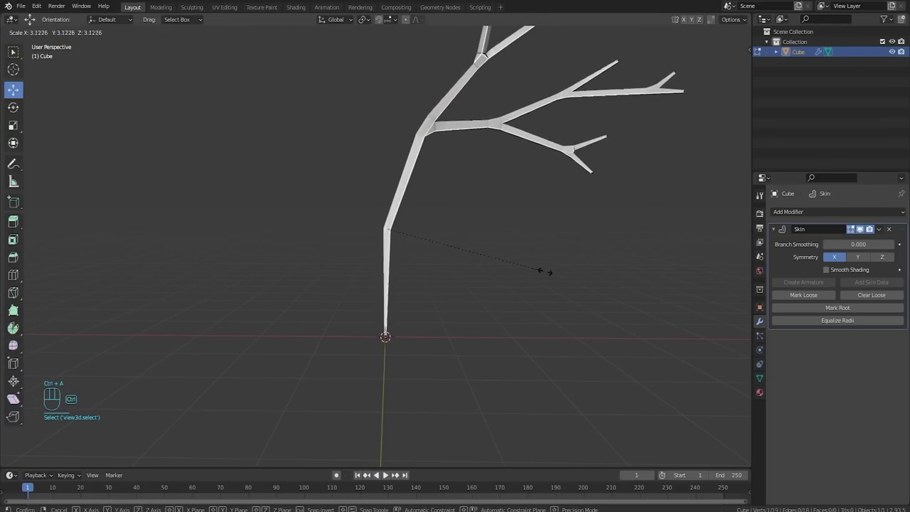
pyautogui.click(640, 283)
pyautogui.click(386, 335)
pyautogui.hotkey('ctrl', 'a')
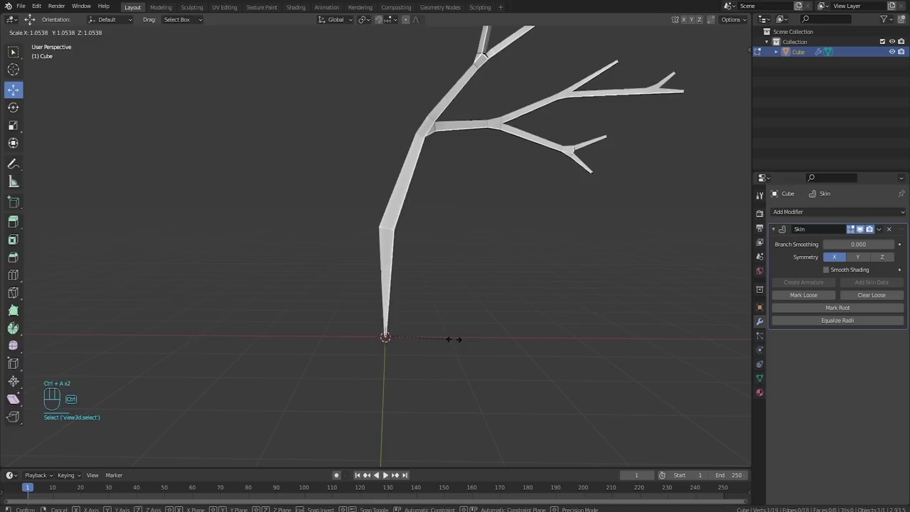
pyautogui.click(311, 351)
pyautogui.keyDown('shift'); pyautogui.moveTo(527, 176); pyautogui.dragTo(459, 327, button='middle'); pyautogui.keyUp('shift')
pyautogui.scroll(-1, 468, 310)
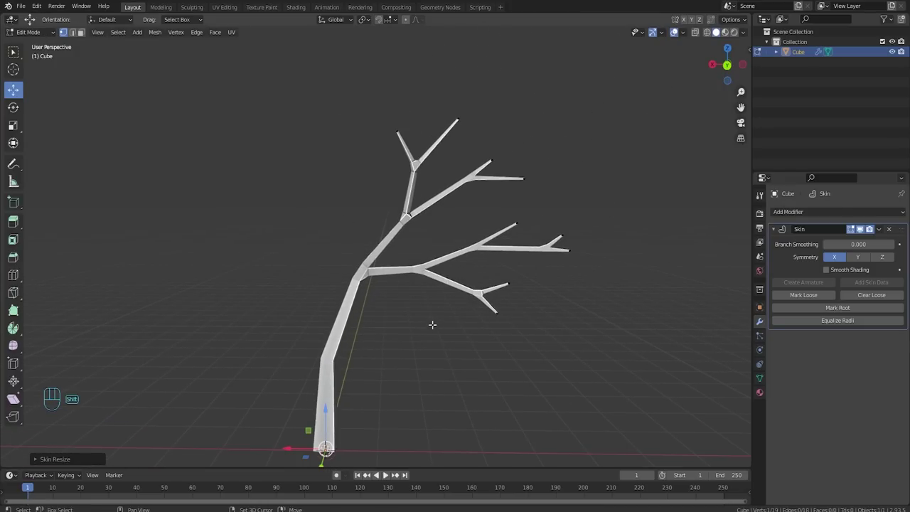
pyautogui.keyDown('shift'); pyautogui.moveTo(432, 324); pyautogui.dragTo(445, 223, button='middle'); pyautogui.keyUp('shift')
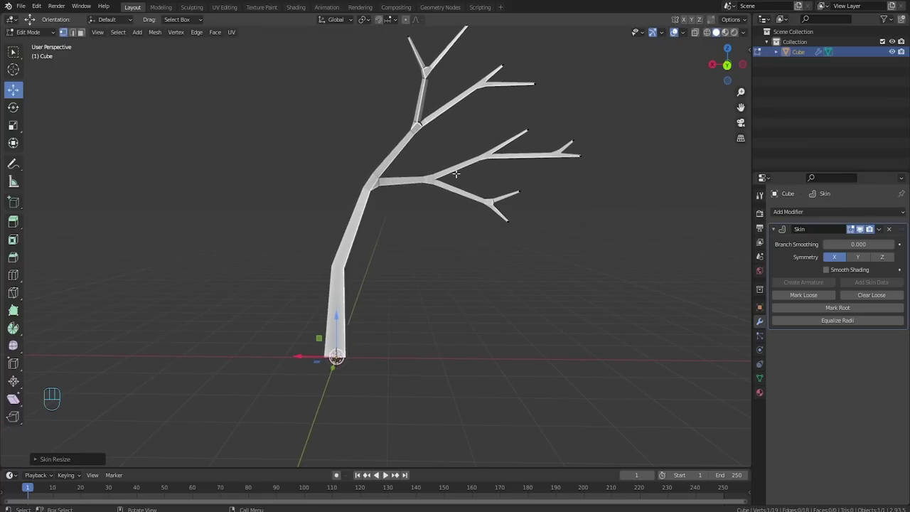
# - Add a Subdivision Surface modifier to the tree after the Skin modifier and collapse both modifiers' settings
pyautogui.moveTo(456, 173); pyautogui.dragTo(343, 195, button='middle')
pyautogui.press('Tab')
pyautogui.press('Tab')
pyautogui.press('Tab')
pyautogui.scroll(5, 403, 228)
pyautogui.scroll(-2, 346, 230)
pyautogui.keyDown('shift'); pyautogui.moveTo(346, 230); pyautogui.dragTo(371, 279, button='middle'); pyautogui.keyUp('shift')
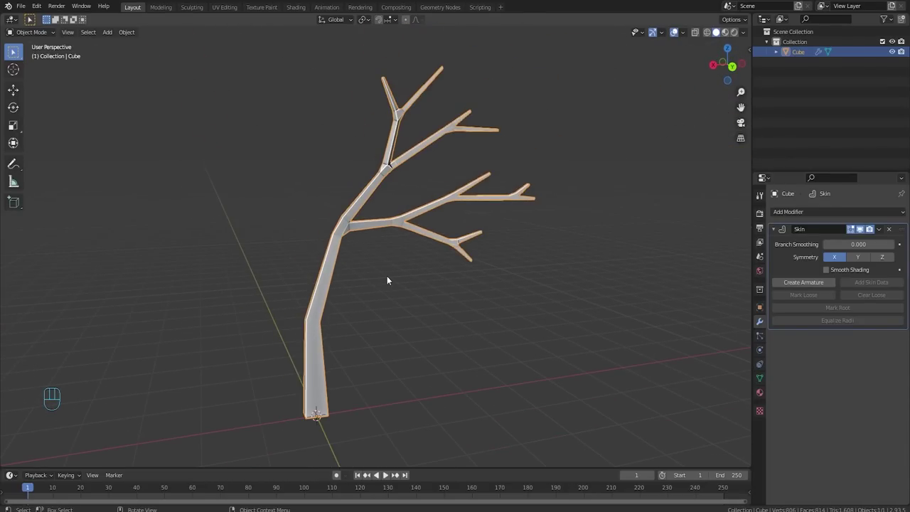
pyautogui.click(775, 229)
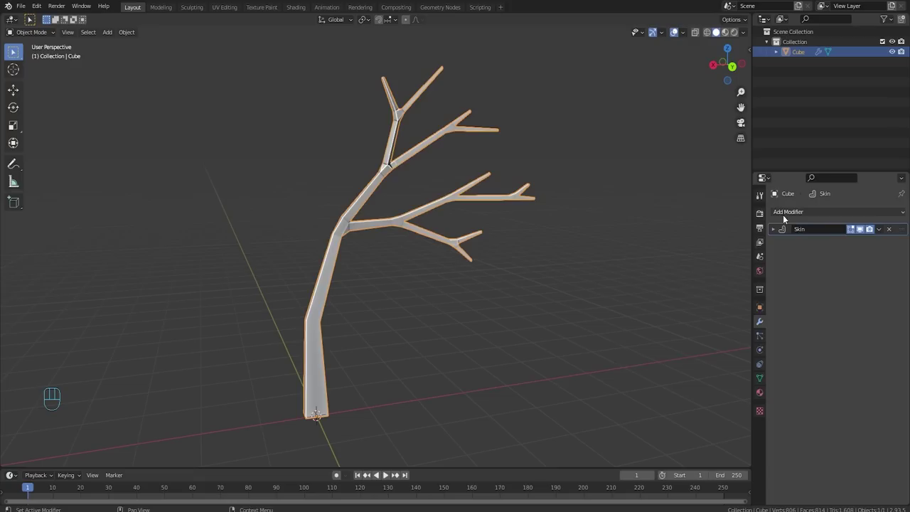
pyautogui.click(782, 213)
pyautogui.click(729, 384)
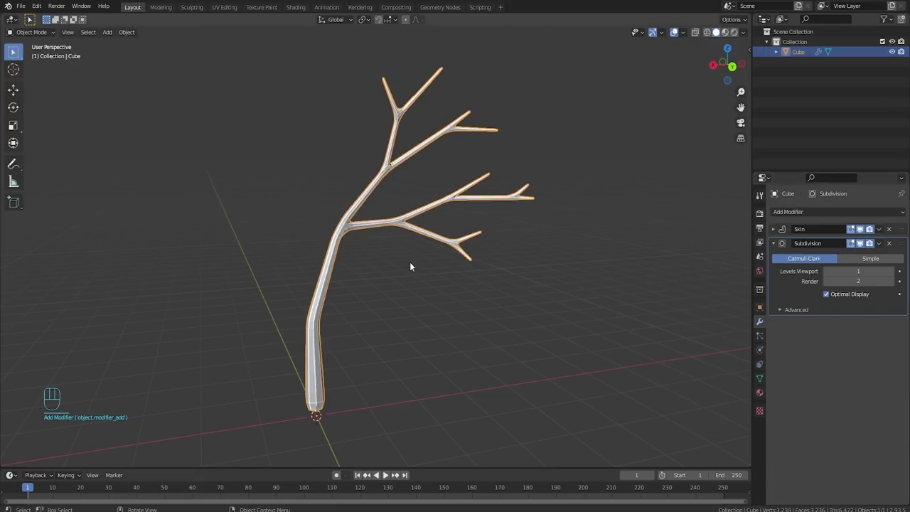
pyautogui.scroll(3, 409, 266)
pyautogui.moveTo(389, 260)
pyautogui.mouseDown(button='middle')
pyautogui.moveTo(365, 244)
pyautogui.moveTo(346, 196)
pyautogui.moveTo(275, 195)
pyautogui.moveTo(258, 249)
pyautogui.moveTo(358, 278)
pyautogui.moveTo(445, 273)
pyautogui.moveTo(481, 230)
pyautogui.moveTo(559, 218)
pyautogui.moveTo(421, 218)
pyautogui.moveTo(392, 252)
pyautogui.mouseUp(button='middle')
pyautogui.press('Tab')
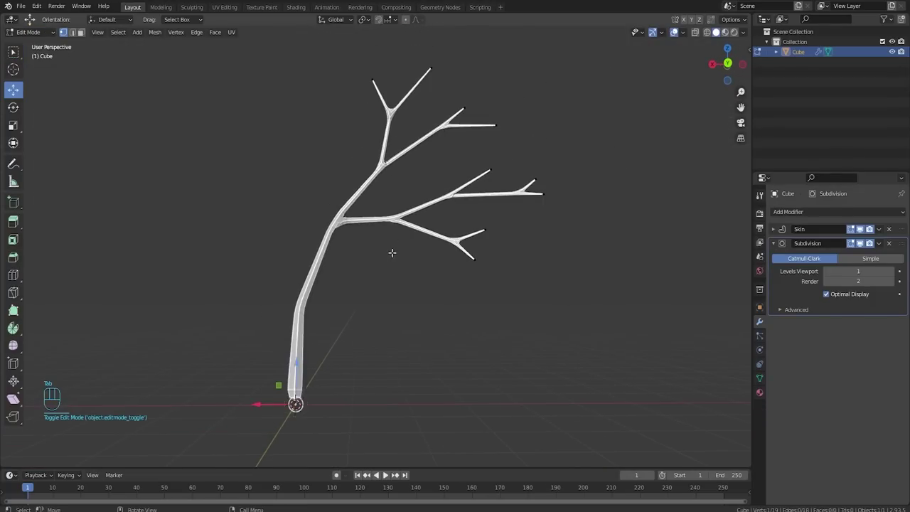
pyautogui.click(774, 243)
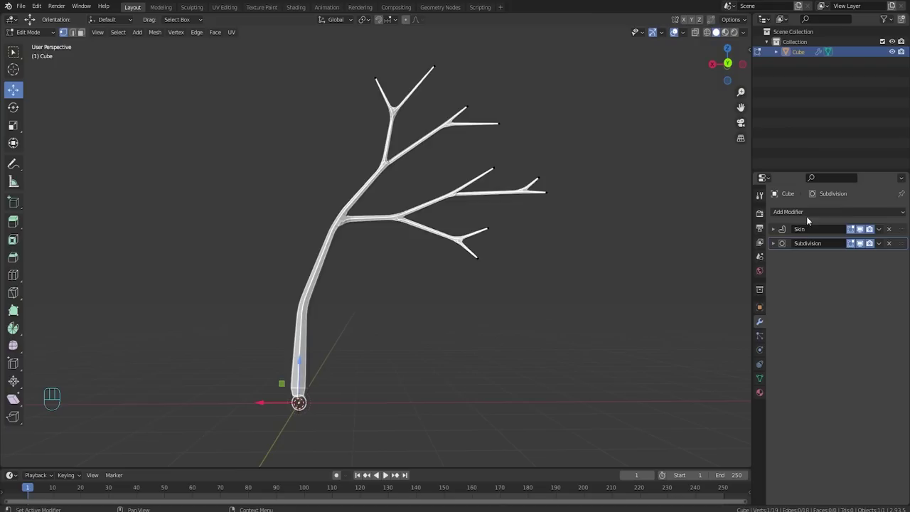
# - Add an Array modifier to the tree in Object Mode, with Relative Offset disabled and Object Offset enabled
pyautogui.click(342, 218)
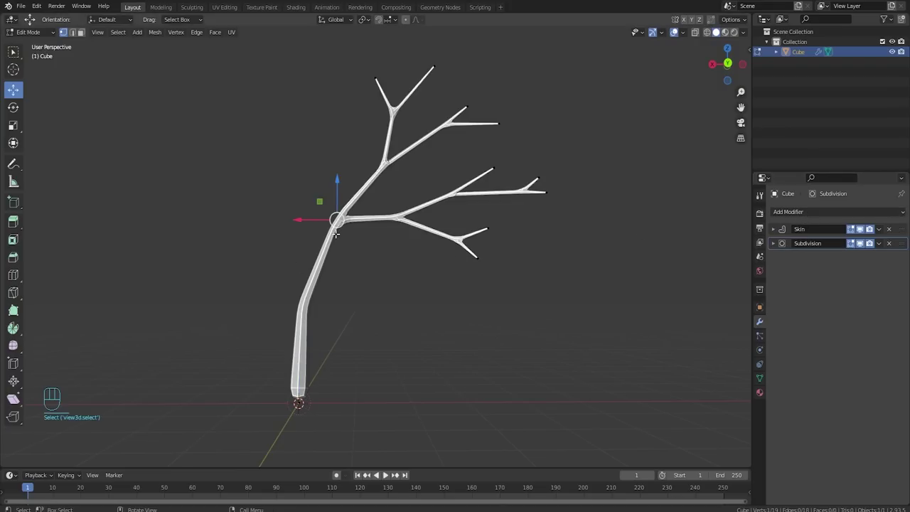
pyautogui.press('Tab')
pyautogui.click(818, 212)
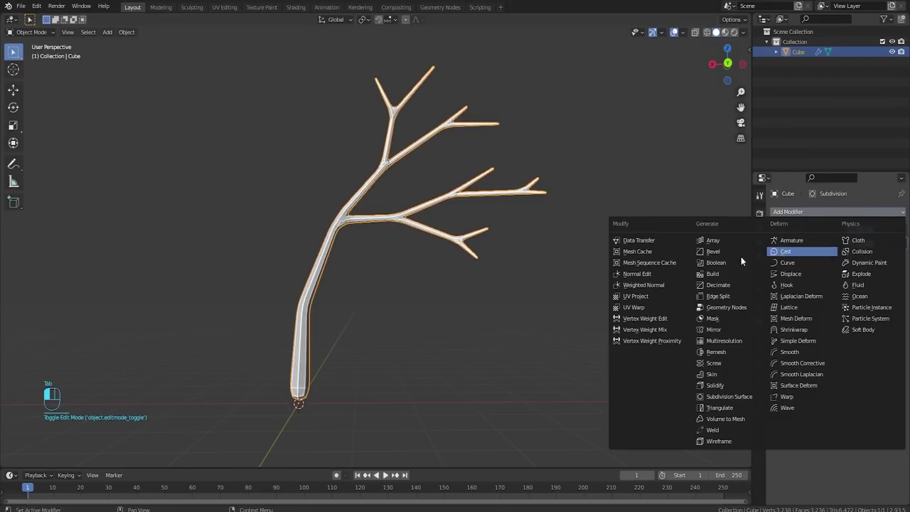
pyautogui.click(715, 240)
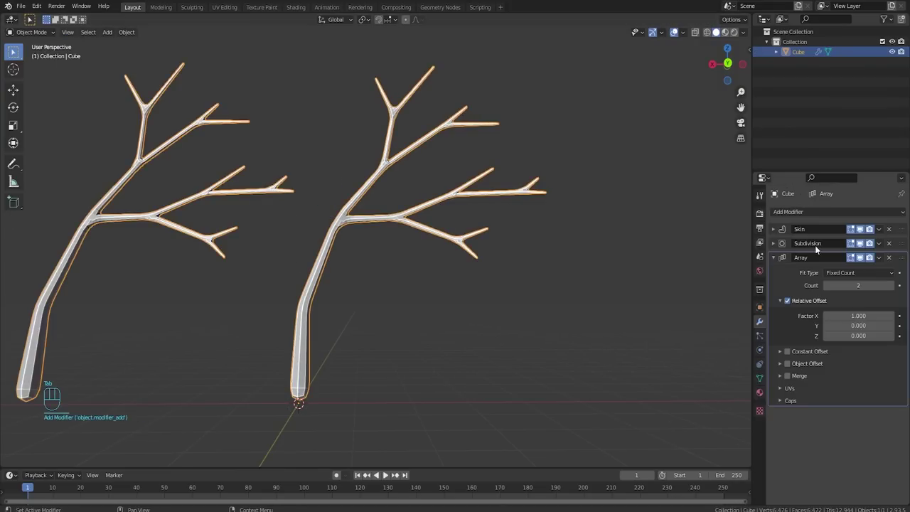
pyautogui.click(786, 301)
pyautogui.click(780, 300)
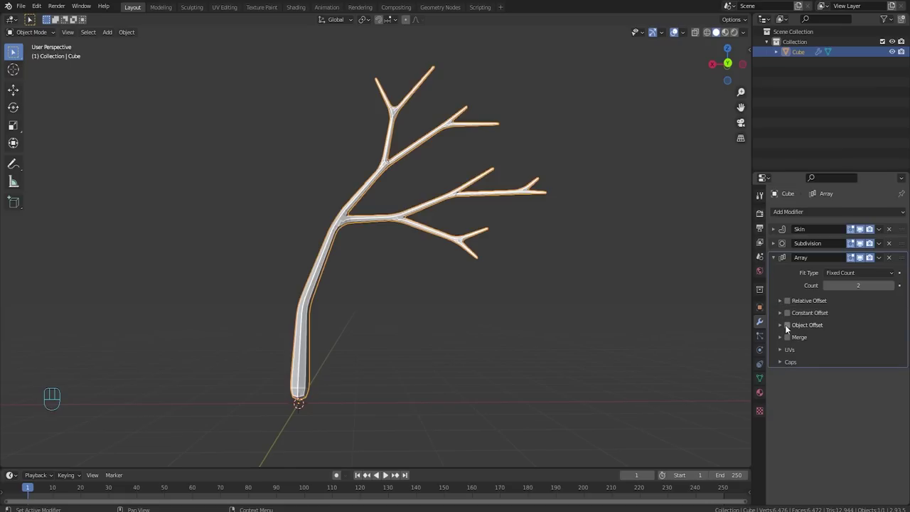
pyautogui.click(786, 325)
pyautogui.click(779, 325)
# - Add a Plain Axes empty at the base of the trunk
pyautogui.moveTo(350, 375); pyautogui.dragTo(422, 391, button='middle')
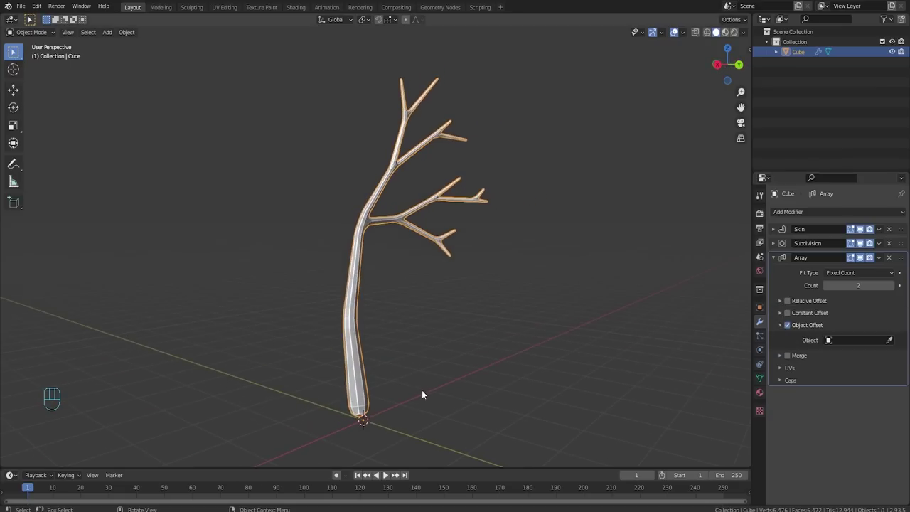
pyautogui.hotkey('shift', 'a')
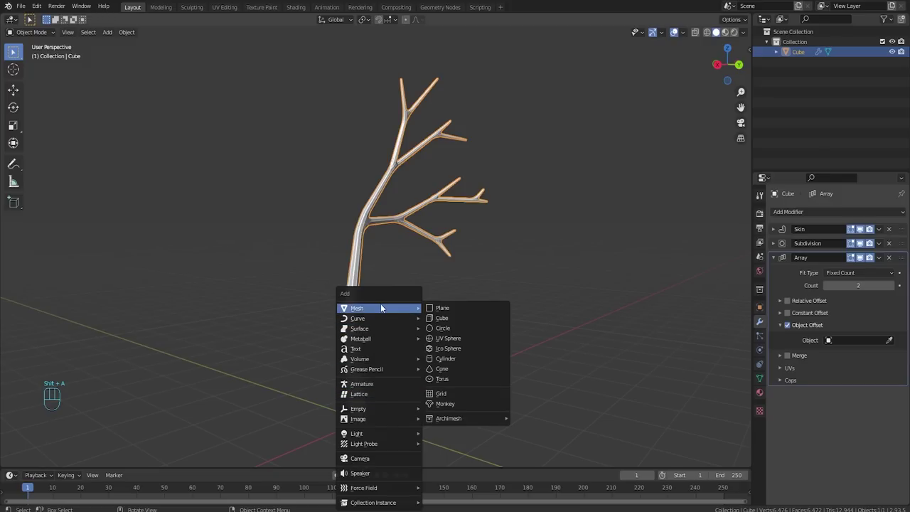
pyautogui.moveTo(417, 409)
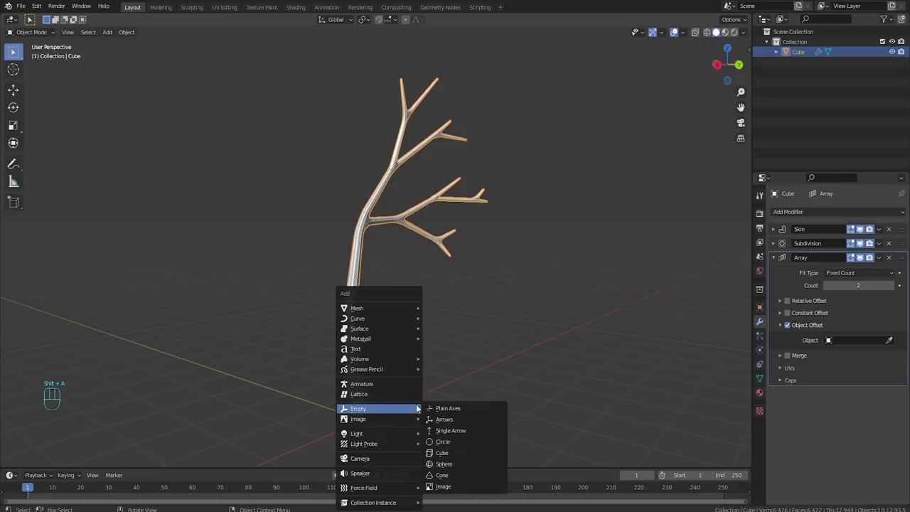
pyautogui.click(454, 409)
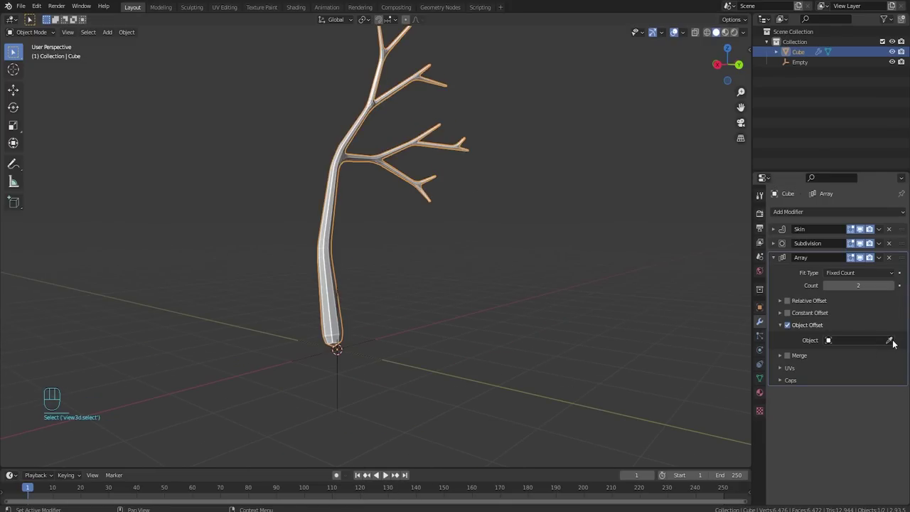
# - Assign the Empty as the tree Array's offset object and set the array count to 5
pyautogui.click(890, 341)
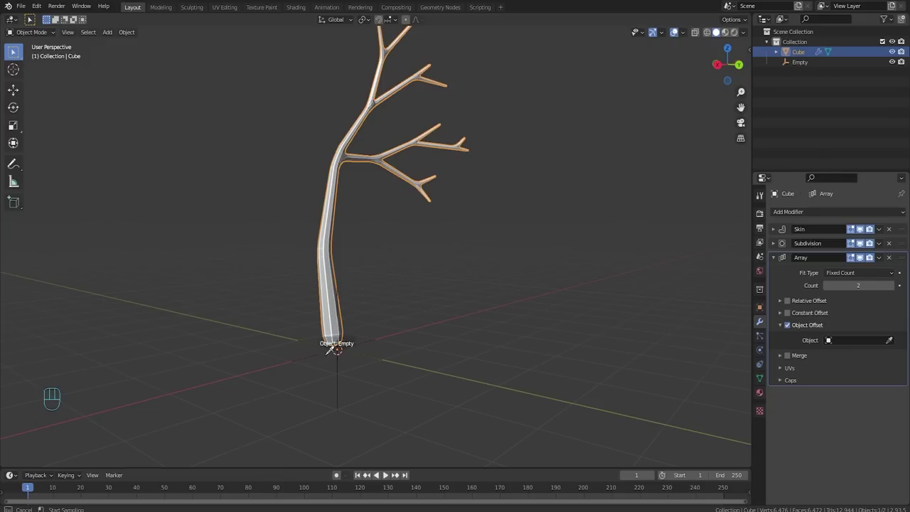
pyautogui.click(340, 364)
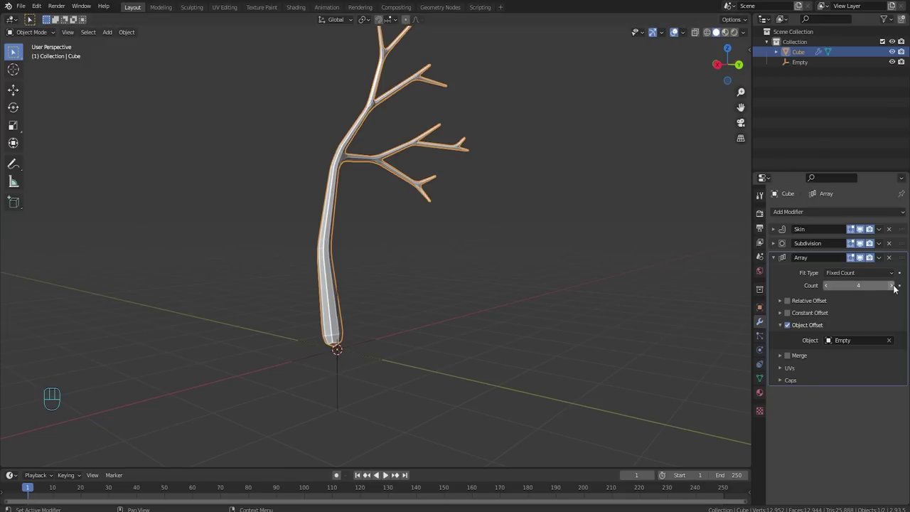
pyautogui.moveTo(540, 227); pyautogui.dragTo(463, 236, button='middle')
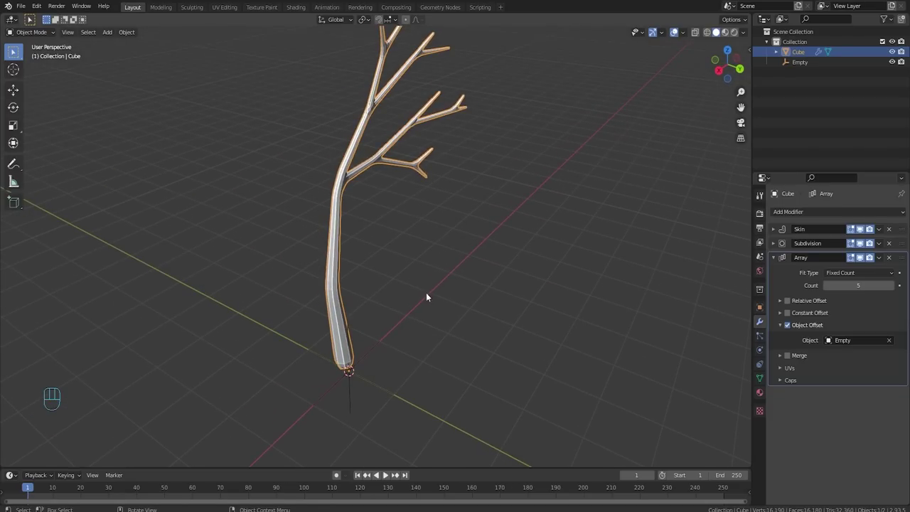
# - Select the Empty and rotate it about -74° around Z in top view so the trunk copies fan out
pyautogui.click(367, 382)
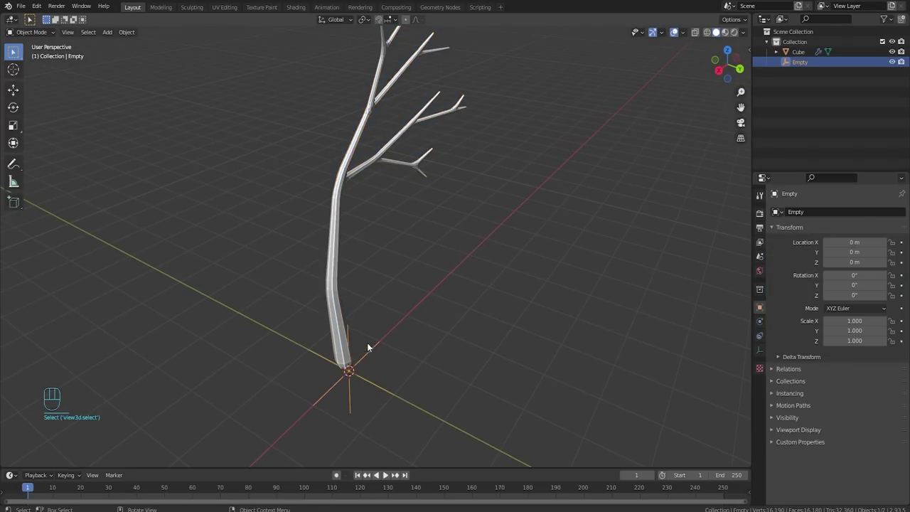
pyautogui.keyDown('alt'); pyautogui.moveTo(450, 231); pyautogui.dragTo(446, 291, button='middle'); pyautogui.keyUp('alt')
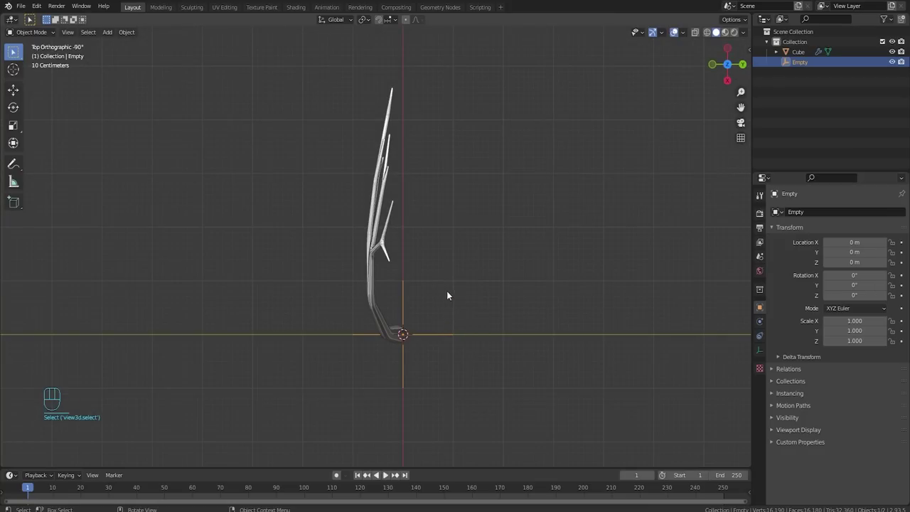
pyautogui.press('r')
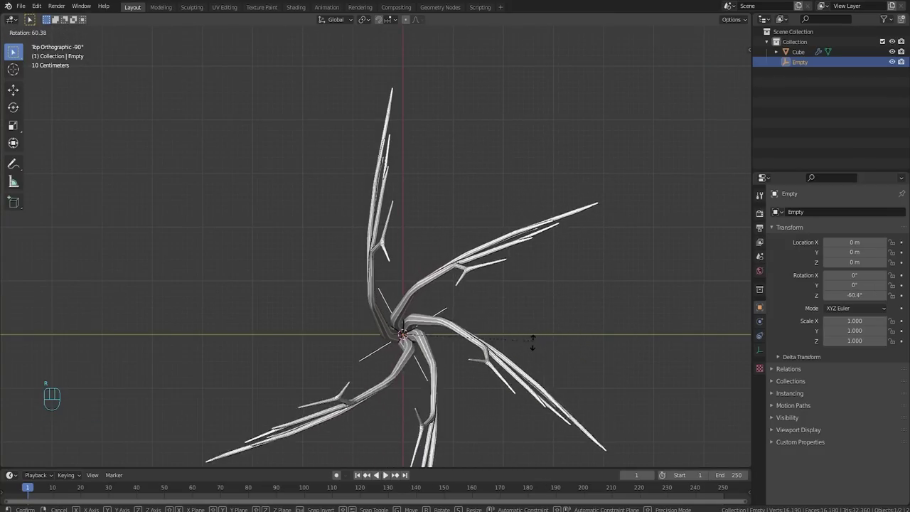
pyautogui.click(514, 368)
# - Move the Empty along the ground to about X 0.10 m, Y -0.32 m so the trunk copies spread around the base
pyautogui.moveTo(515, 370); pyautogui.dragTo(476, 310, button='middle')
pyautogui.hotkey('shift', 'space')
pyautogui.press('g')
pyautogui.moveTo(432, 358); pyautogui.dragTo(398, 361)
pyautogui.moveTo(398, 360); pyautogui.dragTo(497, 333, button='middle')
pyautogui.moveTo(497, 334); pyautogui.dragTo(524, 290)
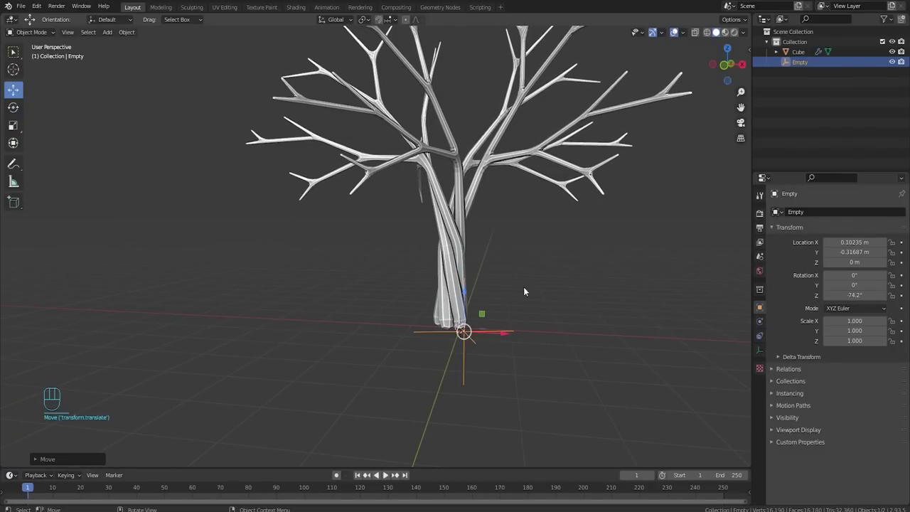
pyautogui.moveTo(523, 290); pyautogui.dragTo(425, 289, button='middle')
pyautogui.scroll(-3, 425, 289)
# - Select the tree object and enter Edit Mode on its vertex skeleton
pyautogui.keyDown('shift'); pyautogui.click(508, 189); pyautogui.keyUp('shift')
pyautogui.moveTo(507, 189); pyautogui.dragTo(467, 258, button='middle')
pyautogui.press('Tab')
pyautogui.scroll(4, 462, 258)
# - Try to move the skeleton vertex where the side branch leaves the trunk
pyautogui.moveTo(431, 285); pyautogui.dragTo(405, 305, button='middle')
pyautogui.moveTo(384, 302); pyautogui.dragTo(403, 325)
pyautogui.moveTo(402, 325); pyautogui.dragTo(457, 321, button='middle')
pyautogui.hotkey('ctrl', 'z')
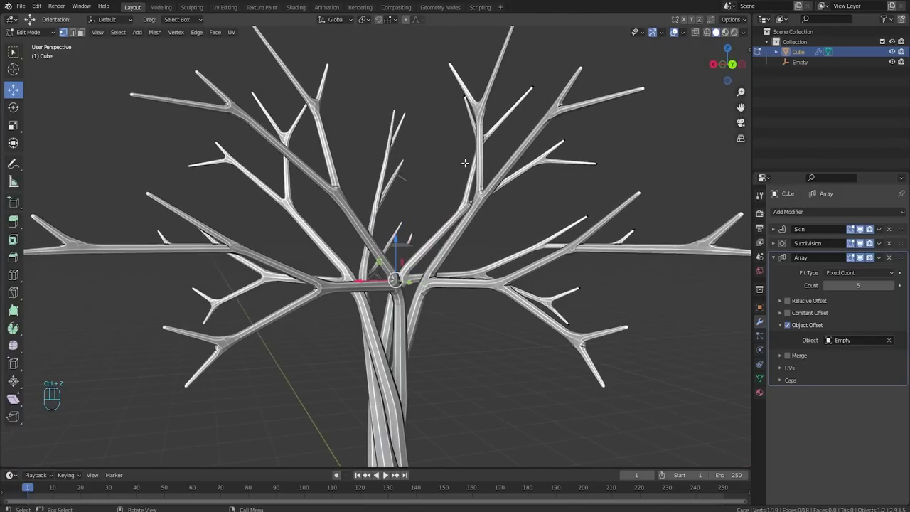
# - Try to scale the skeleton around the trunk's branching vertex to about 0.6 with proportional editing
pyautogui.scroll(-5, 411, 125)
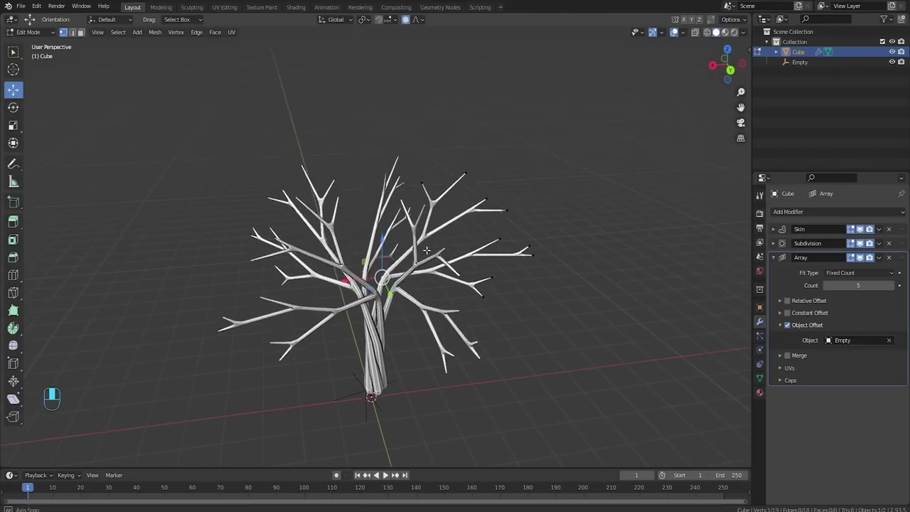
pyautogui.moveTo(427, 250); pyautogui.dragTo(417, 273, button='middle')
pyautogui.press('s')
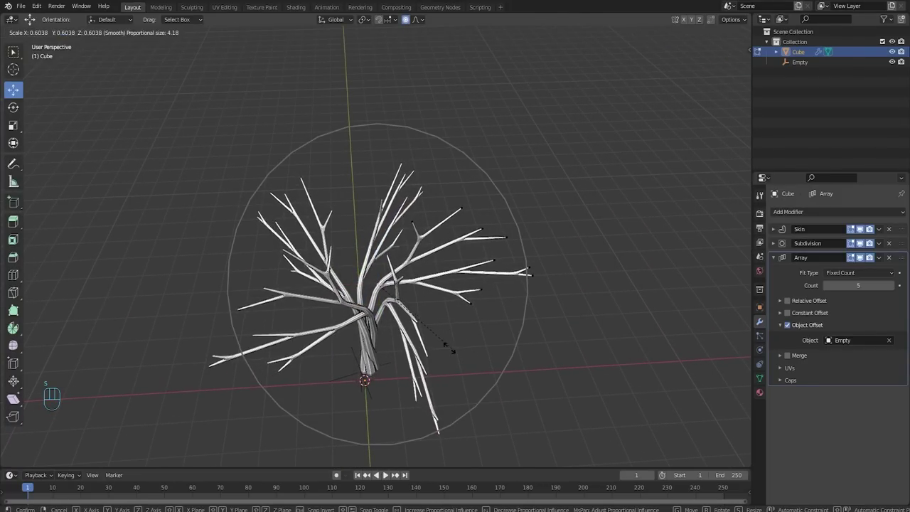
pyautogui.click(450, 349)
pyautogui.hotkey('ctrl', 'z')
# - Try to shift the tree's skeleton slightly and undo the recent edits
pyautogui.moveTo(447, 348); pyautogui.dragTo(404, 368, button='middle')
pyautogui.press('Tab')
pyautogui.scroll(3, 434, 326)
pyautogui.press('Tab')
pyautogui.moveTo(387, 345); pyautogui.dragTo(388, 342)
pyautogui.moveTo(440, 360); pyautogui.dragTo(448, 295, button='middle')
pyautogui.hotkey('ctrl', 'z')
pyautogui.hotkey('ctrl', 'z')
pyautogui.hotkey('ctrl', 'z')
# - Add a Simple Deform modifier in Twist mode after the Array and set its axis to Z
pyautogui.moveTo(498, 342); pyautogui.dragTo(465, 353, button='middle')
pyautogui.scroll(-4, 451, 334)
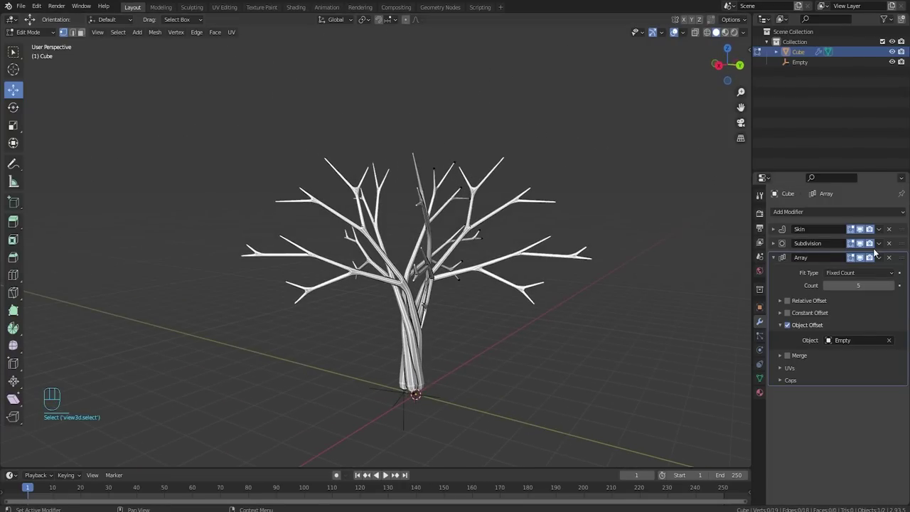
pyautogui.click(773, 257)
pyautogui.click(859, 212)
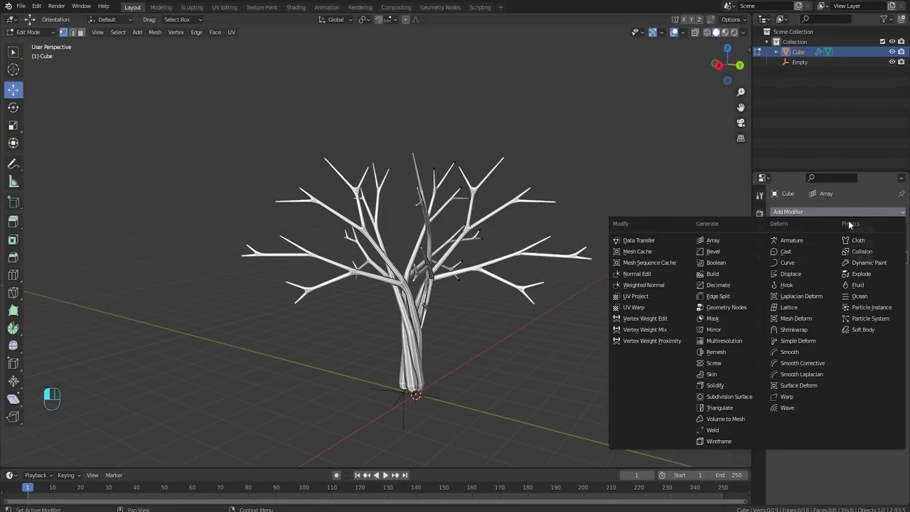
pyautogui.click(804, 342)
pyautogui.scroll(3, 500, 286)
pyautogui.scroll(-3, 500, 287)
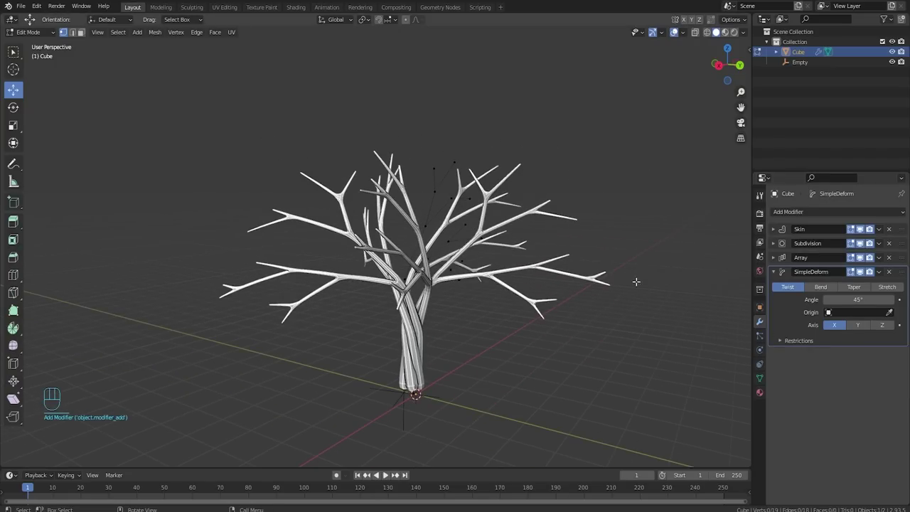
pyautogui.click(881, 325)
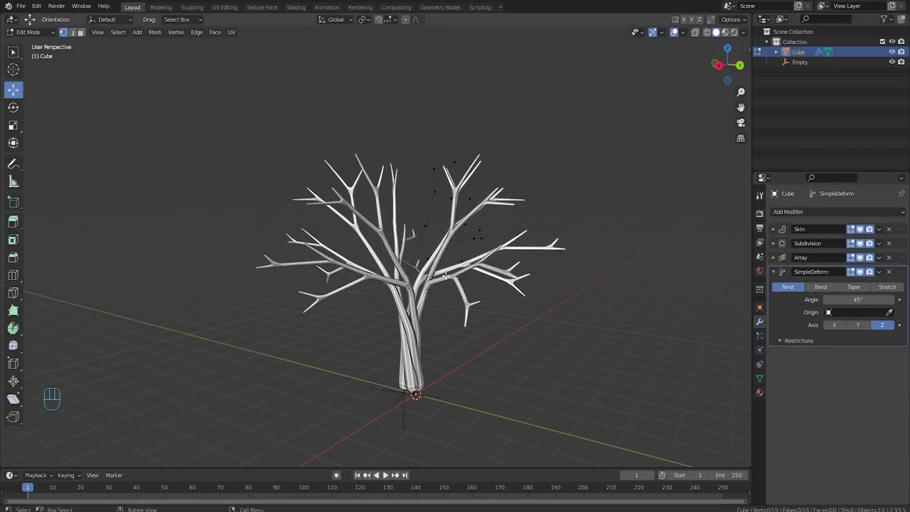
# - Return to Object Mode and set the Simple Deform twist angle to -58.3°
pyautogui.press('Tab')
pyautogui.moveTo(849, 299); pyautogui.dragTo(885, 299)
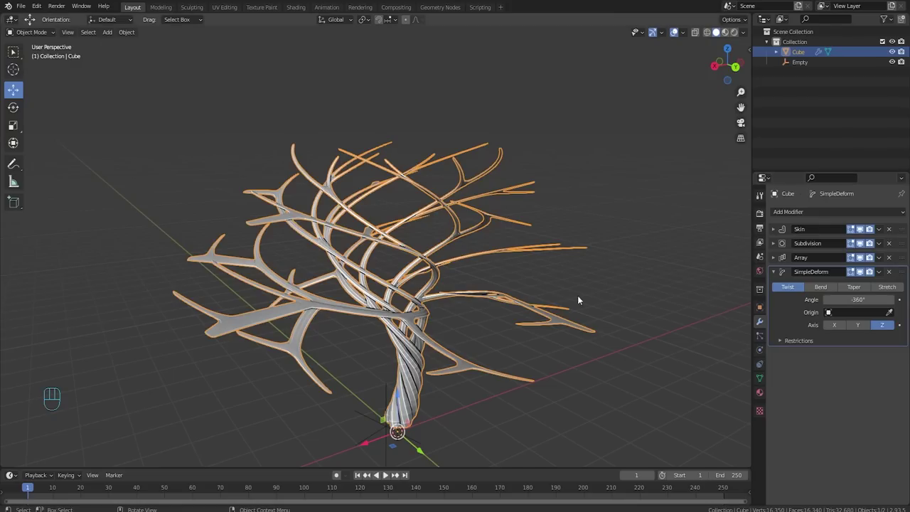
pyautogui.moveTo(428, 339); pyautogui.dragTo(484, 307, button='middle')
pyautogui.moveTo(858, 300); pyautogui.dragTo(795, 299)
pyautogui.moveTo(524, 313); pyautogui.dragTo(556, 288, button='middle')
pyautogui.scroll(3, 580, 302)
pyautogui.moveTo(850, 301)
pyautogui.mouseDown()
pyautogui.moveTo(837, 300)
pyautogui.moveTo(860, 308)
pyautogui.mouseUp()
pyautogui.moveTo(427, 298)
pyautogui.mouseDown(button='middle')
pyautogui.moveTo(388, 322)
pyautogui.moveTo(459, 301)
pyautogui.moveTo(431, 235)
pyautogui.moveTo(437, 262)
pyautogui.moveTo(411, 301)
pyautogui.mouseUp(button='middle')
pyautogui.press('Tab')
pyautogui.press('Tab')
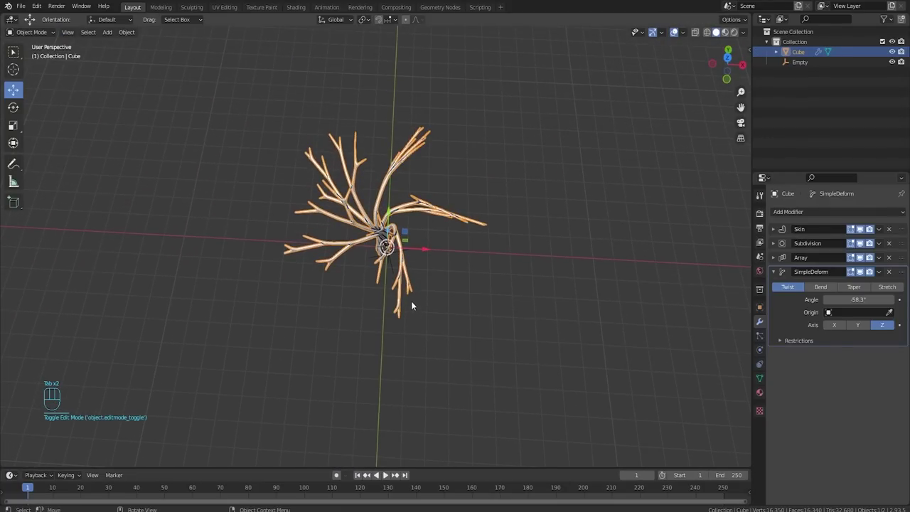
pyautogui.moveTo(386, 263); pyautogui.dragTo(416, 240, button='middle')
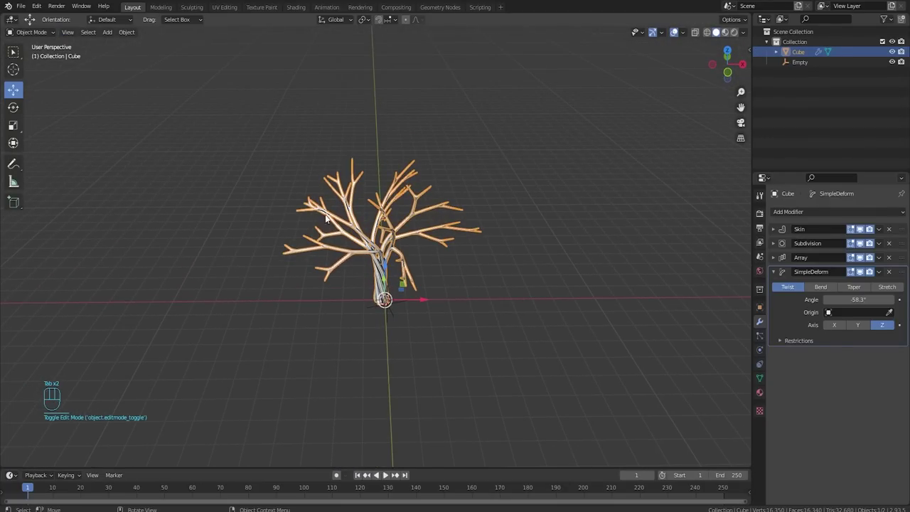
pyautogui.moveTo(326, 218); pyautogui.dragTo(450, 210, button='middle')
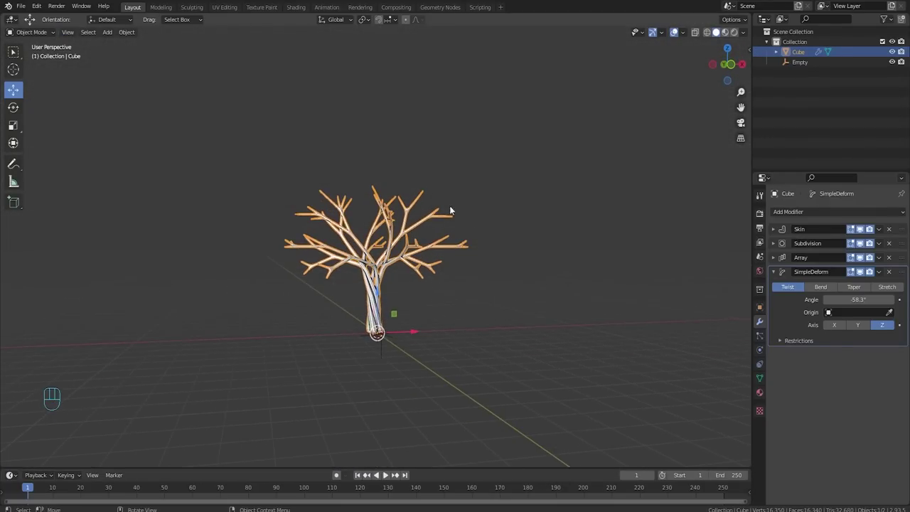
# - Add a second Simple Deform modifier to the tree and set it to Bend
pyautogui.click(773, 271)
pyautogui.click(782, 212)
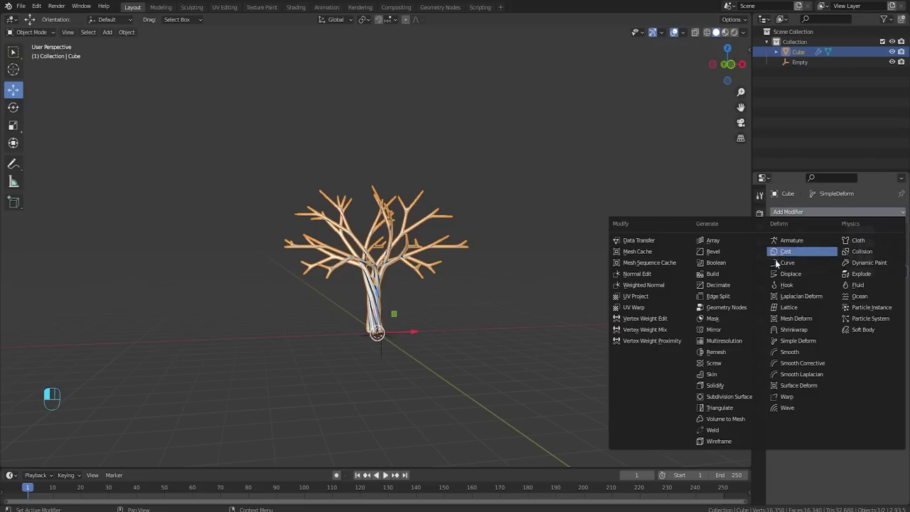
pyautogui.click(797, 340)
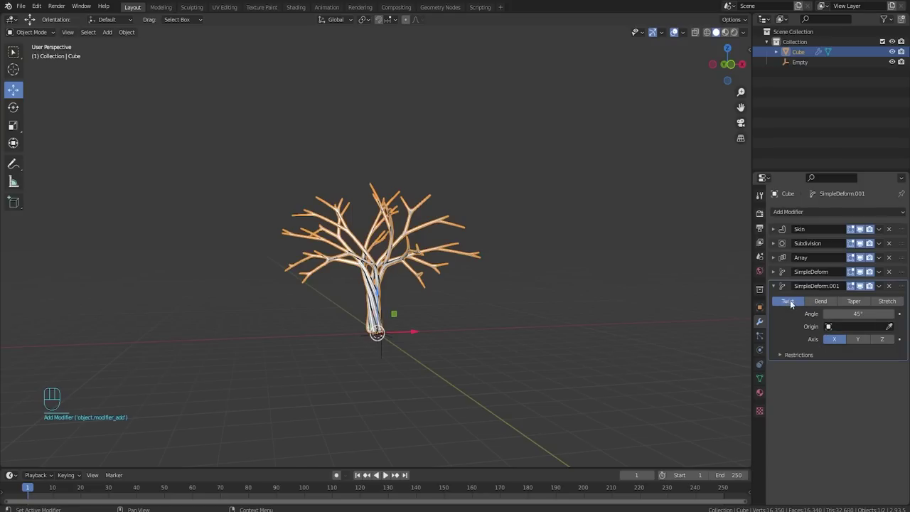
pyautogui.click(819, 302)
pyautogui.moveTo(494, 303); pyautogui.dragTo(657, 304, button='middle')
pyautogui.scroll(3, 658, 304)
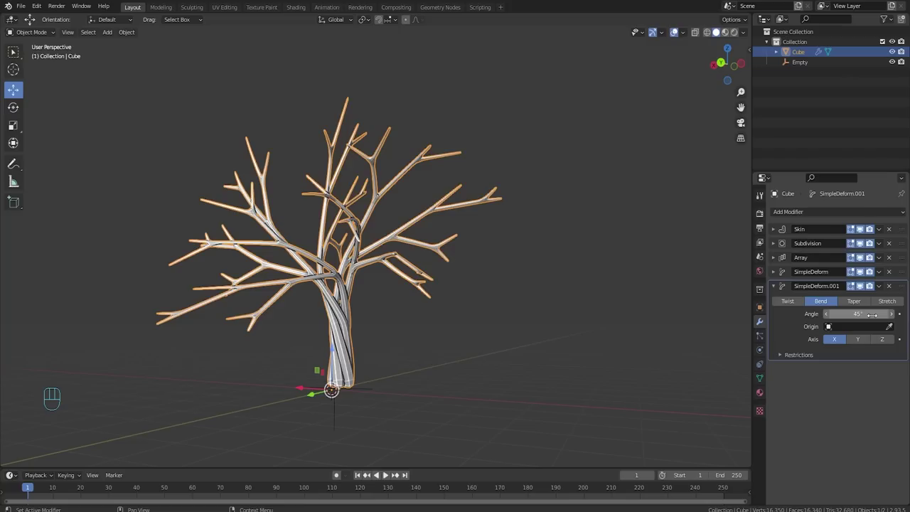
# - Lower the bend angle of the second Simple Deform modifier to adjust how the tree leans
pyautogui.moveTo(871, 314); pyautogui.dragTo(820, 315)
pyautogui.moveTo(448, 270); pyautogui.dragTo(475, 274, button='middle')
pyautogui.hotkey('ctrl', 'z')
pyautogui.moveTo(858, 313); pyautogui.dragTo(789, 314)
pyautogui.moveTo(453, 226); pyautogui.dragTo(385, 315, button='middle')
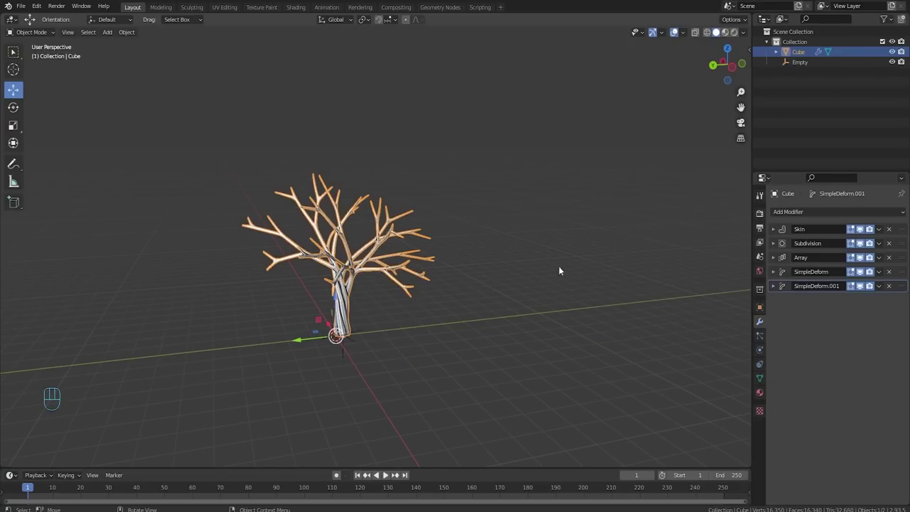
# - Duplicate the tree together with its Empty and move the copy along the Y axis, beside the original
pyautogui.scroll(-2, 358, 291)
pyautogui.hotkey('shift', 'd')
pyautogui.click(375, 288)
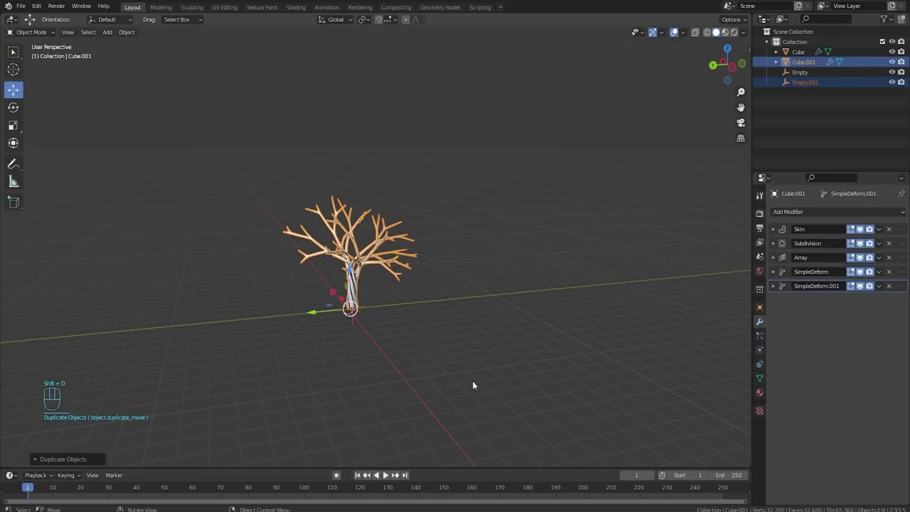
pyautogui.moveTo(321, 308); pyautogui.dragTo(101, 325)
pyautogui.scroll(2, 298, 315)
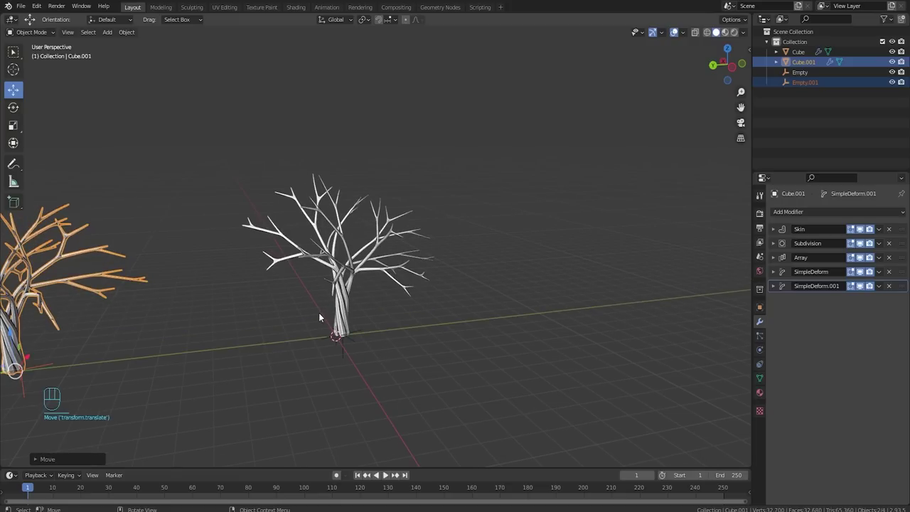
pyautogui.keyDown('shift'); pyautogui.moveTo(100, 311); pyautogui.dragTo(290, 289, button='middle'); pyautogui.keyUp('shift')
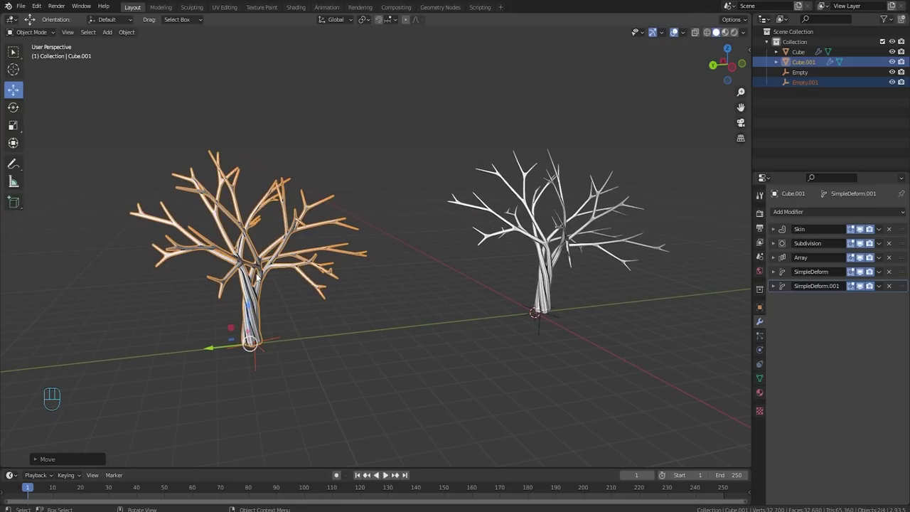
pyautogui.moveTo(454, 328); pyautogui.dragTo(433, 317, button='middle')
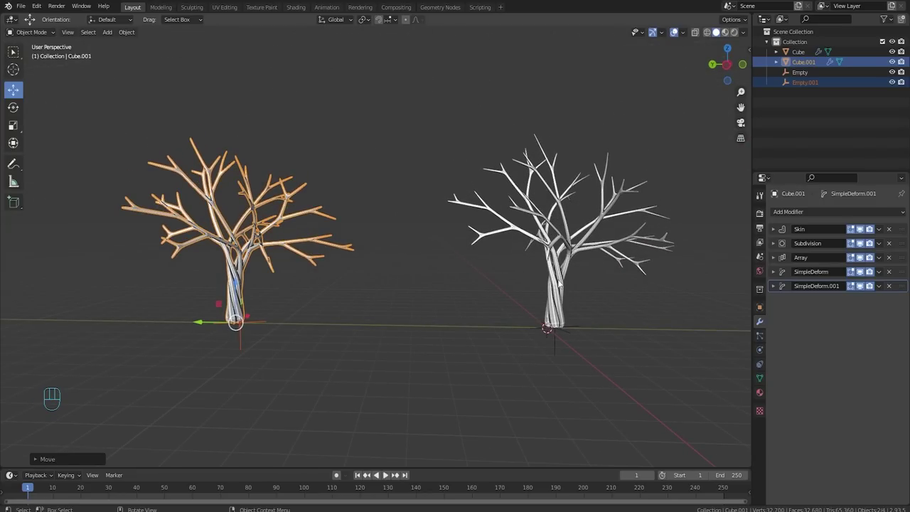
# - Select the original tree and set the bend angle of its second Simple Deform modifier to -76°
pyautogui.click(574, 255)
pyautogui.moveTo(575, 255); pyautogui.dragTo(523, 293, button='middle')
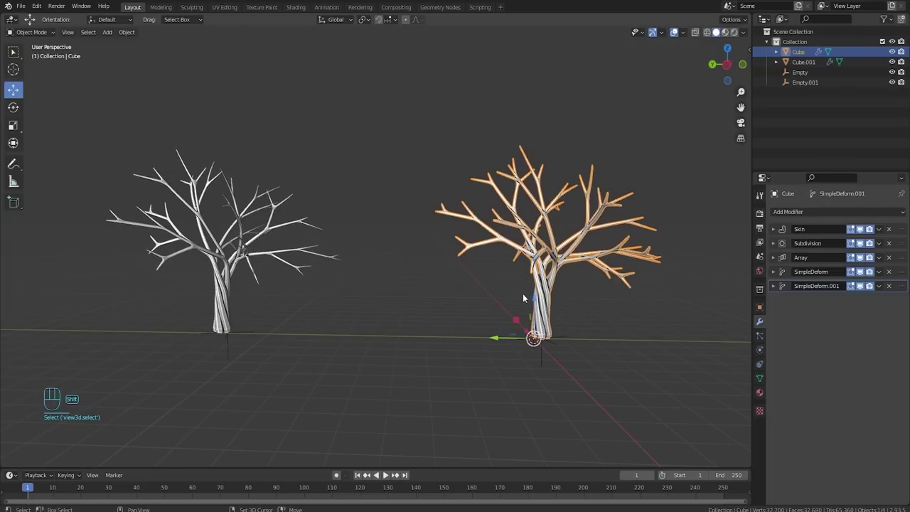
pyautogui.keyDown('shift'); pyautogui.moveTo(650, 357); pyautogui.dragTo(532, 371, button='middle'); pyautogui.keyUp('shift')
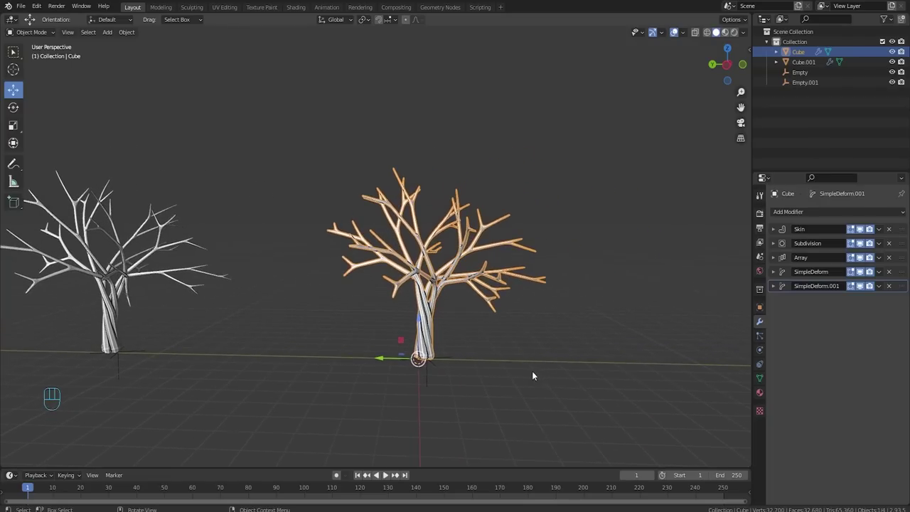
pyautogui.scroll(1, 531, 370)
pyautogui.click(774, 286)
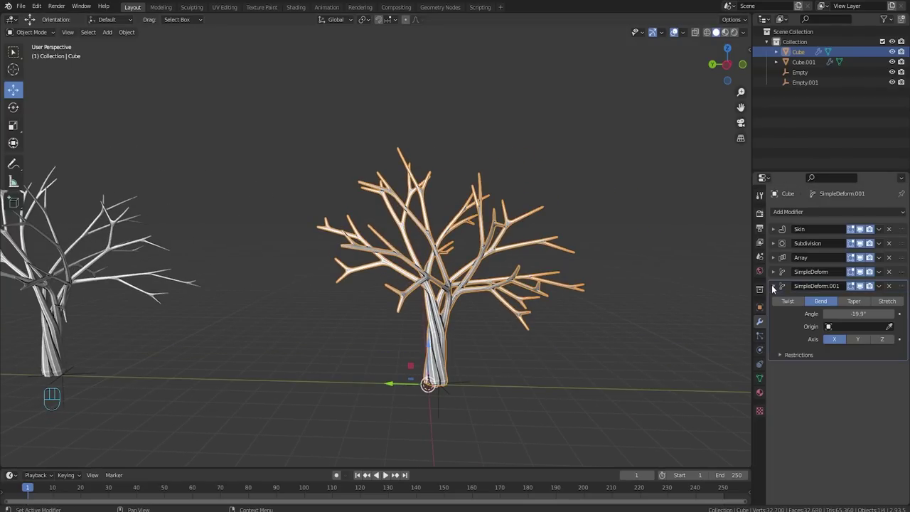
pyautogui.moveTo(857, 313)
pyautogui.mouseDown()
pyautogui.moveTo(889, 313)
pyautogui.moveTo(842, 314)
pyautogui.moveTo(863, 313)
pyautogui.mouseUp()
pyautogui.moveTo(509, 325); pyautogui.dragTo(440, 285, button='middle')
pyautogui.scroll(3, 469, 275)
pyautogui.scroll(-5, 440, 288)
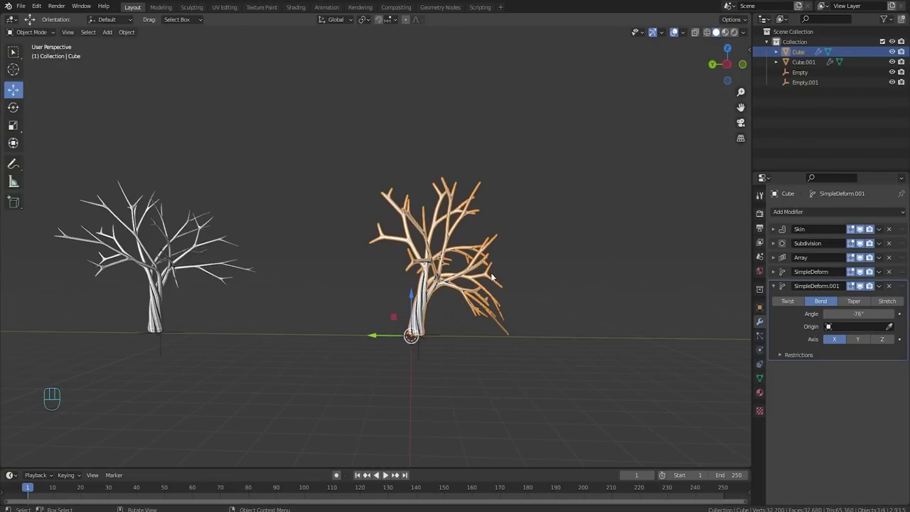
# - Move the strongly bent tree and its Empty along the Y axis to the far side of the other tree
pyautogui.moveTo(344, 164); pyautogui.dragTo(547, 366)
pyautogui.scroll(-1, 540, 366)
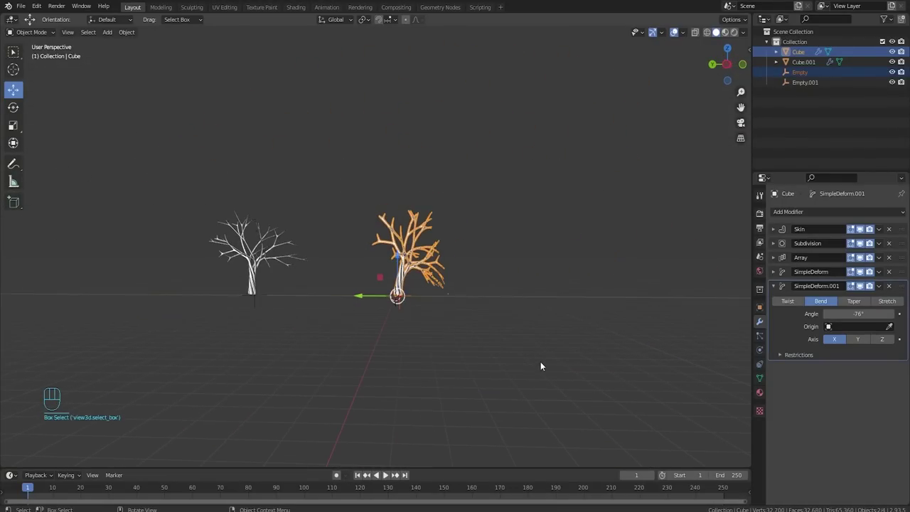
pyautogui.moveTo(371, 295); pyautogui.dragTo(114, 290)
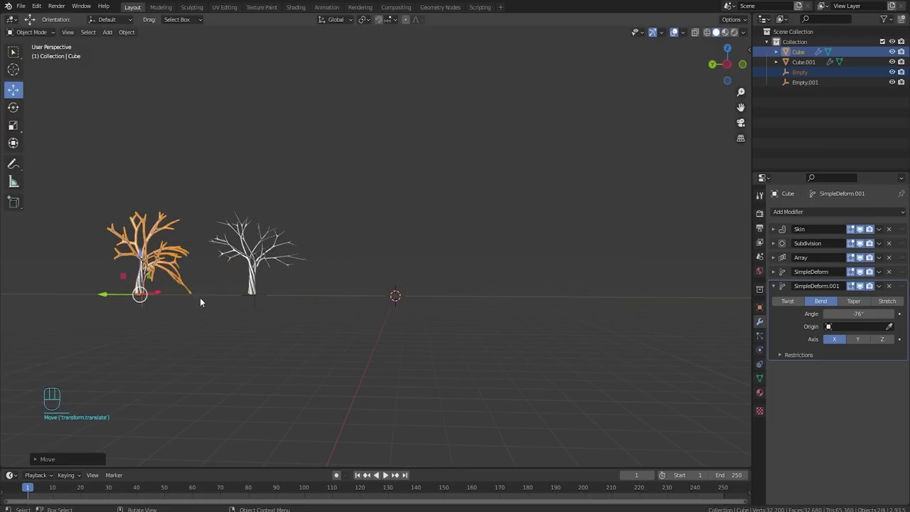
pyautogui.keyDown('shift'); pyautogui.moveTo(275, 303); pyautogui.dragTo(401, 321, button='middle'); pyautogui.keyUp('shift')
# - Duplicate the less bent tree with its Empty and move the copy along Y to the world origin
pyautogui.moveTo(328, 215); pyautogui.dragTo(445, 350)
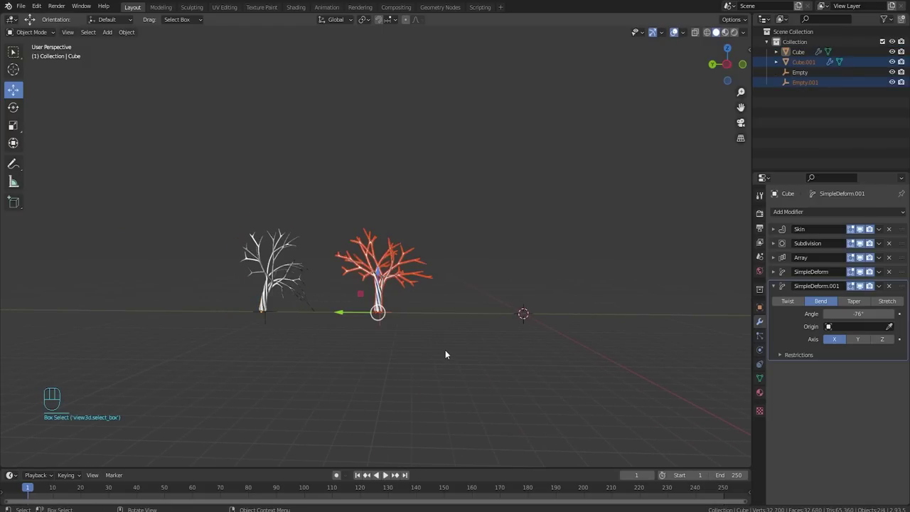
pyautogui.hotkey('shift', 'd')
pyautogui.moveTo(357, 311); pyautogui.dragTo(501, 315)
pyautogui.keyDown('shift'); pyautogui.moveTo(554, 293); pyautogui.dragTo(478, 319, button='middle'); pyautogui.keyUp('shift')
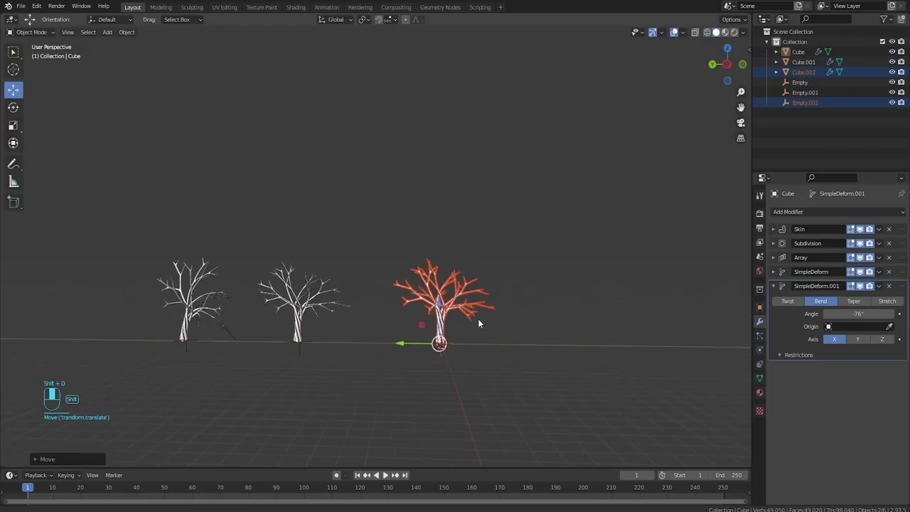
# - Enter Edit Mode on the new copy and pull one skeleton vertex upward and sideways with proportional editing
pyautogui.scroll(5, 482, 324)
pyautogui.scroll(2, 507, 375)
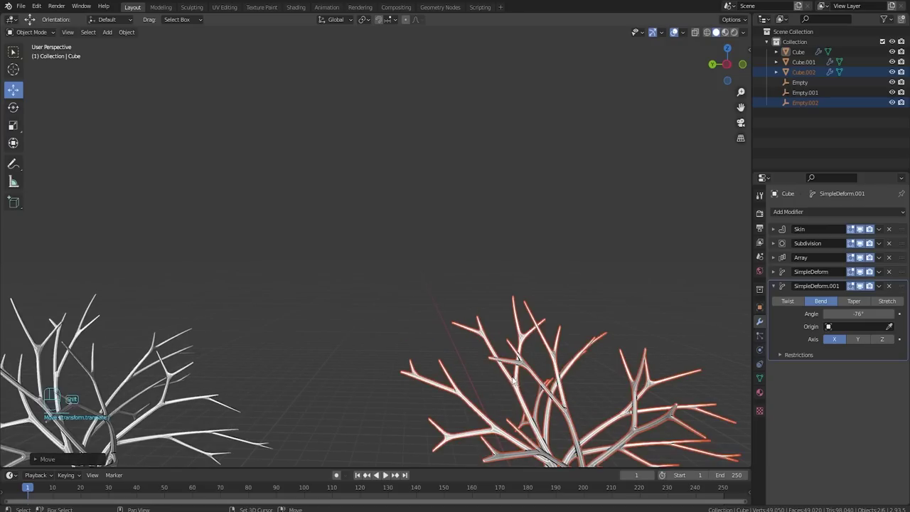
pyautogui.scroll(-4, 514, 380)
pyautogui.press('Tab')
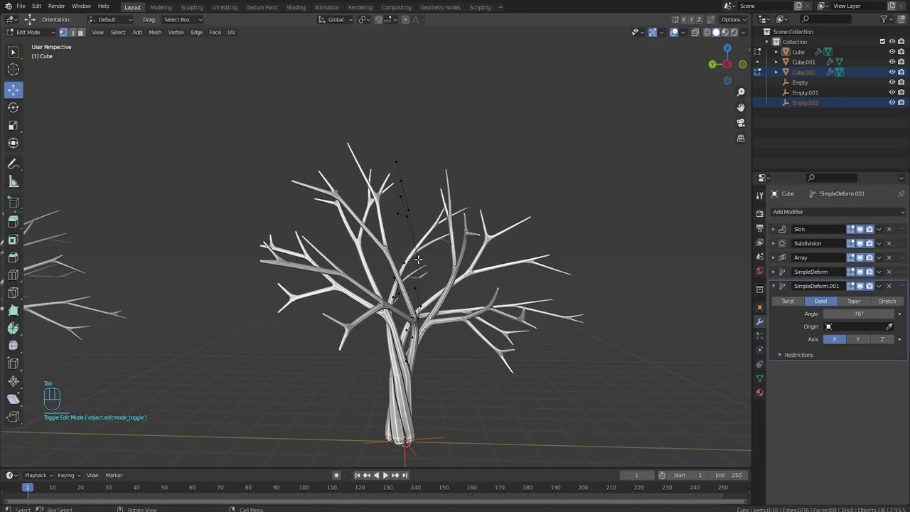
pyautogui.click(418, 260)
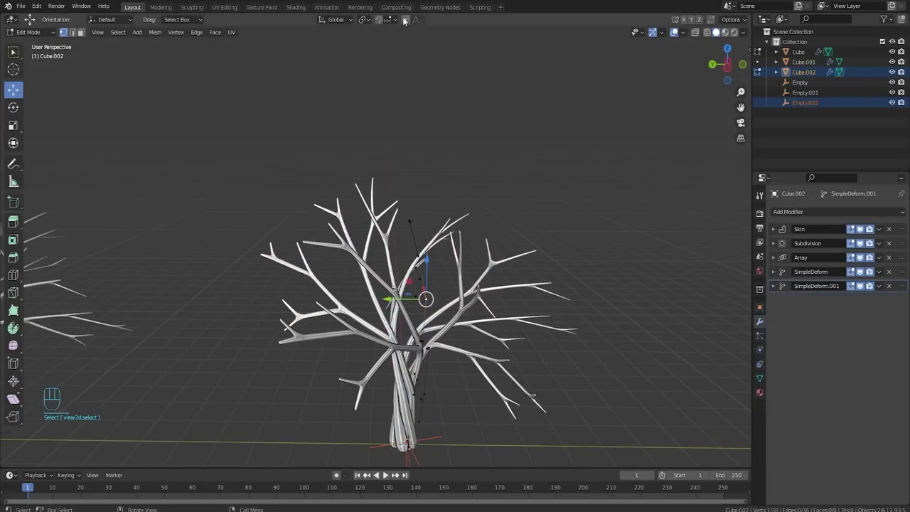
pyautogui.moveTo(497, 237); pyautogui.dragTo(490, 221, button='middle')
pyautogui.moveTo(414, 217); pyautogui.dragTo(428, 109)
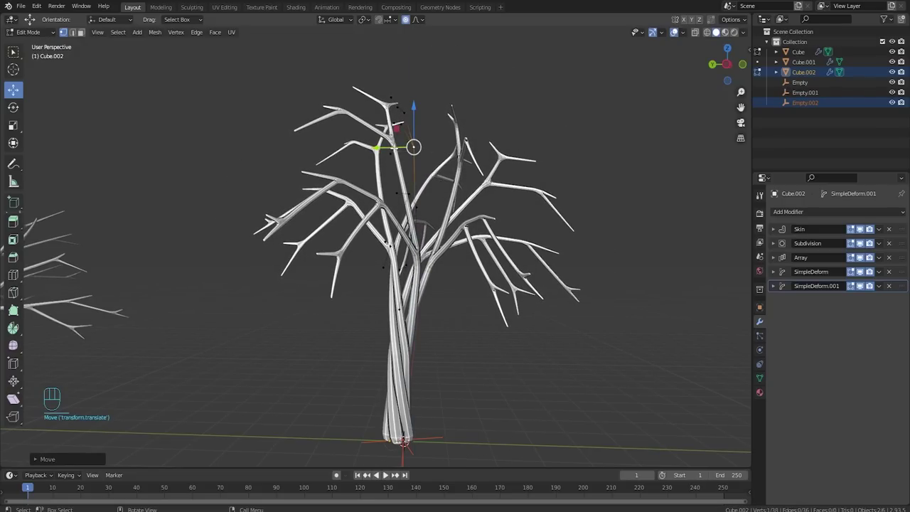
pyautogui.moveTo(377, 148); pyautogui.dragTo(443, 197)
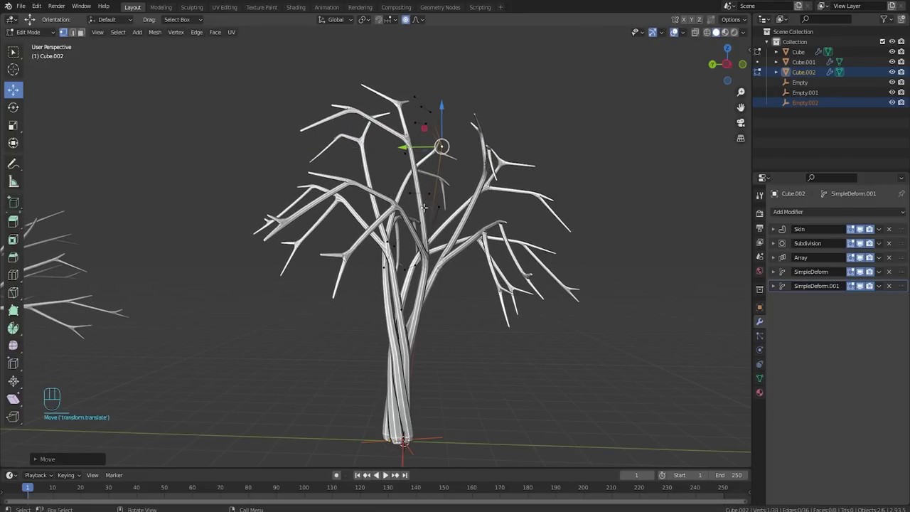
# - Undo the vertex moves on the newest tree copy and return to Object Mode
pyautogui.press('Tab')
pyautogui.moveTo(492, 237); pyautogui.dragTo(531, 250, button='middle')
pyautogui.hotkey('ctrl', 'z')
pyautogui.hotkey('ctrl', 'z')
pyautogui.hotkey('ctrl', 'z')
pyautogui.hotkey('ctrl', 'z')
pyautogui.hotkey('ctrl', 'z')
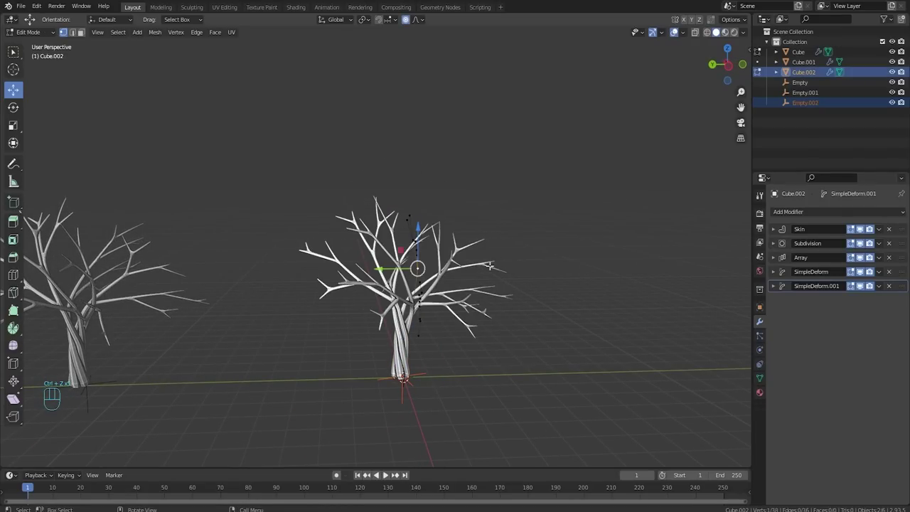
pyautogui.moveTo(490, 266); pyautogui.dragTo(432, 298, button='middle')
pyautogui.press('Tab')
pyautogui.scroll(2, 432, 299)
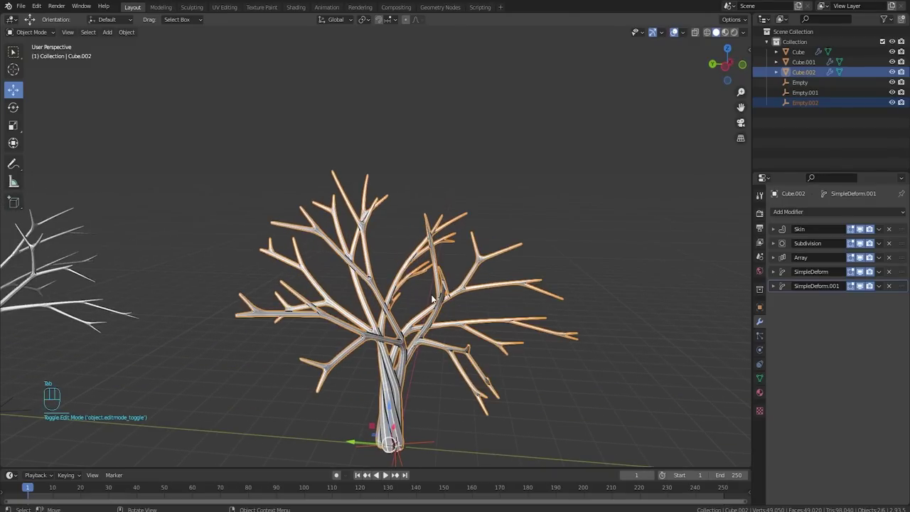
# - Apply the Array modifier on the newest tree copy and enter Edit Mode on the resulting mesh
pyautogui.click(773, 257)
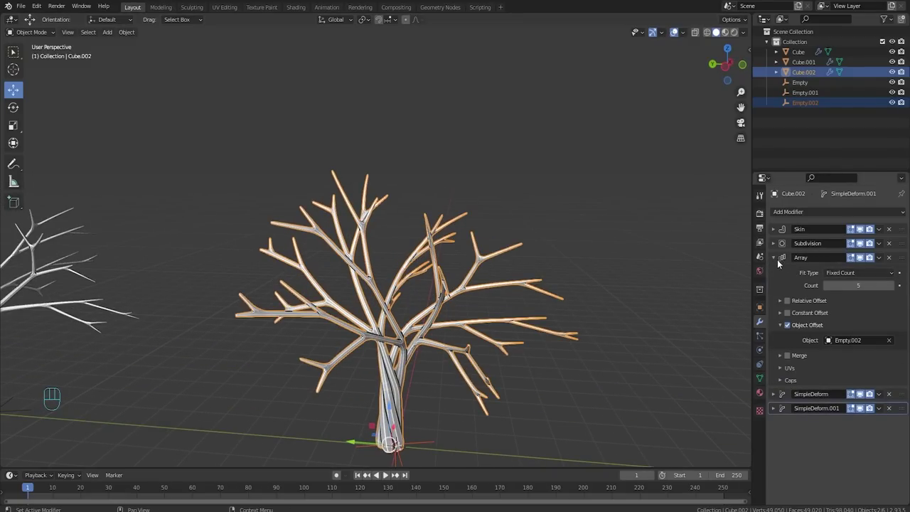
pyautogui.click(837, 270)
pyautogui.press('Tab')
pyautogui.moveTo(632, 286); pyautogui.dragTo(442, 314, button='middle')
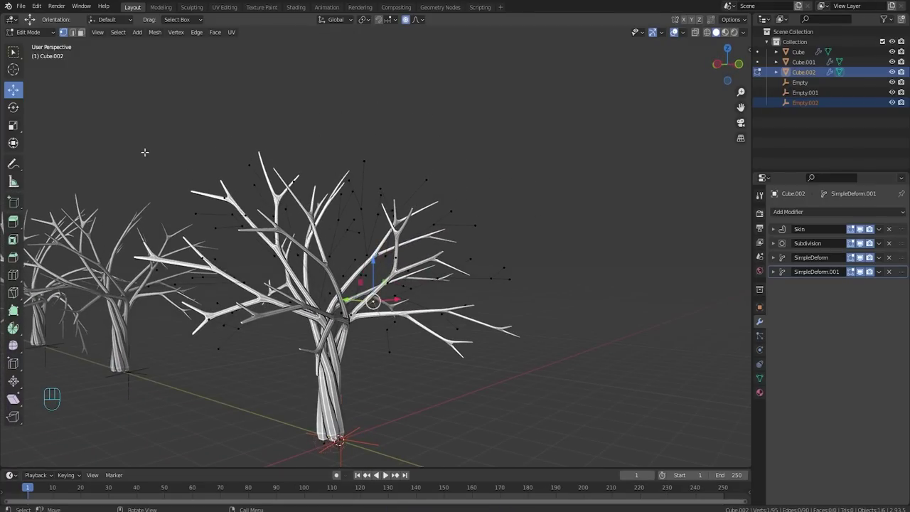
pyautogui.moveTo(420, 335); pyautogui.dragTo(419, 350, button='middle')
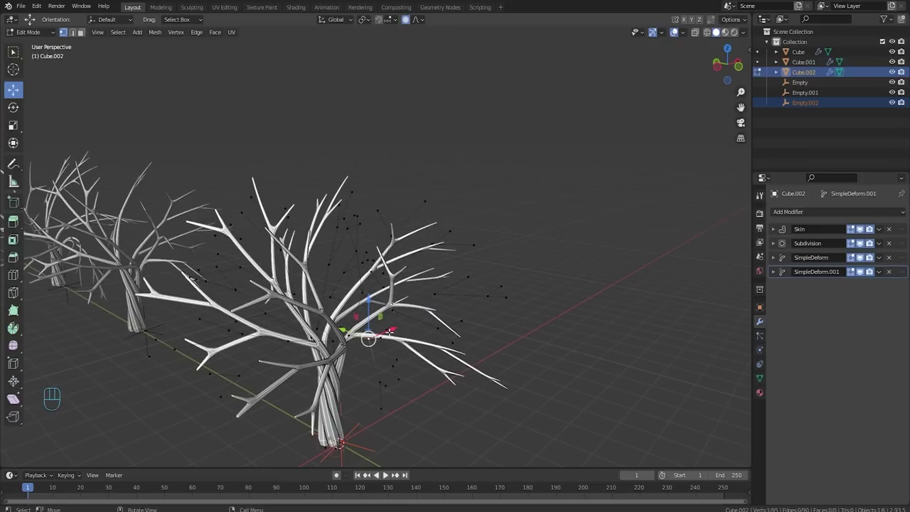
# - Reshape one branch by moving its skeleton vertex with proportional editing at size 1.10, and undo the last extra move
pyautogui.moveTo(390, 332); pyautogui.dragTo(401, 330)
pyautogui.moveTo(414, 347); pyautogui.dragTo(394, 325, button='middle')
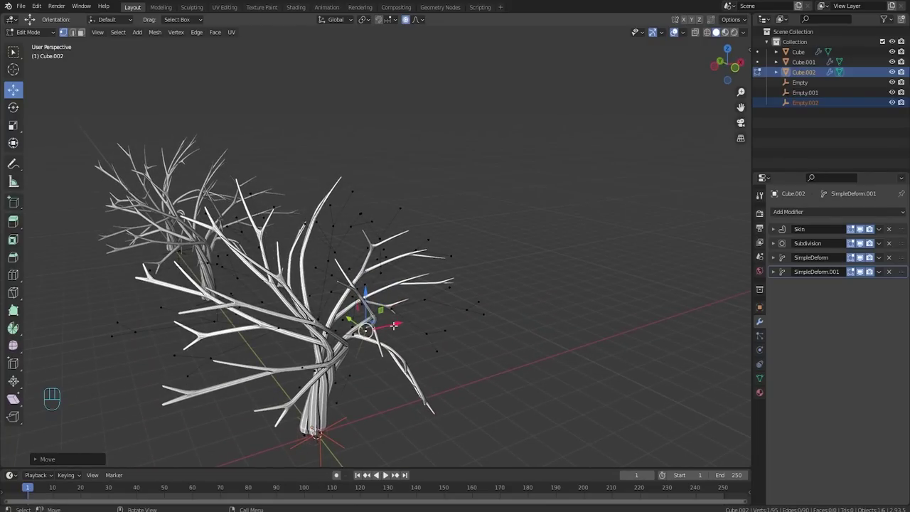
pyautogui.press('g')
pyautogui.scroll(3, 369, 335)
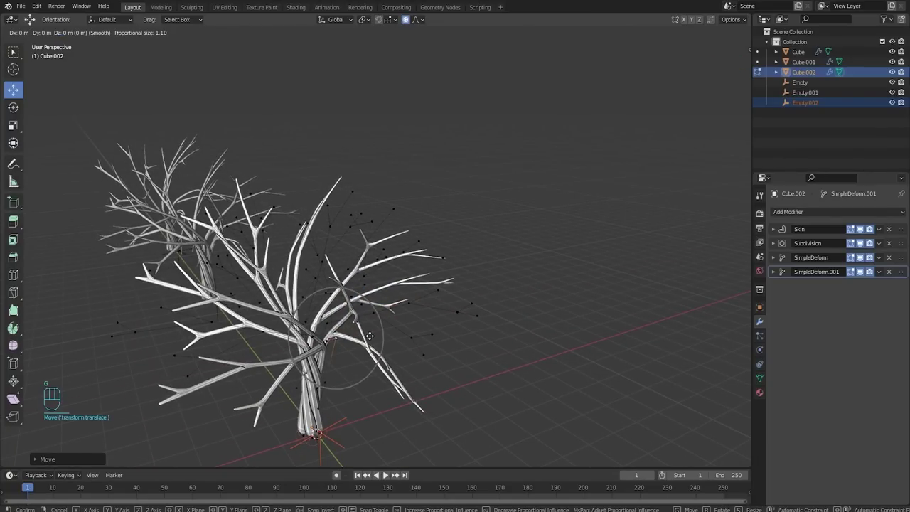
pyautogui.click(369, 336)
pyautogui.moveTo(363, 334); pyautogui.dragTo(378, 330)
pyautogui.click(381, 331)
pyautogui.hotkey('ctrl', 'z')
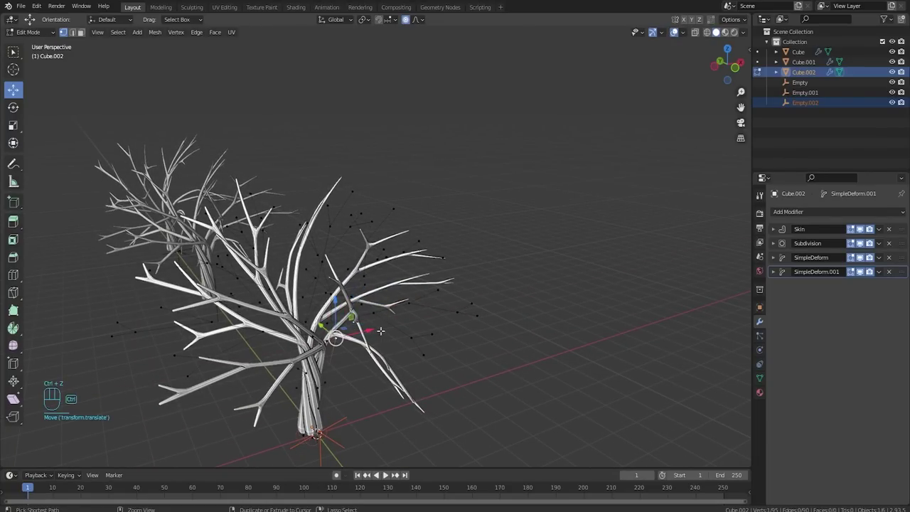
# - Return to Object Mode and deselect everything in the scene
pyautogui.moveTo(436, 343); pyautogui.dragTo(428, 270, button='middle')
pyautogui.press('Tab')
pyautogui.scroll(-3, 469, 310)
pyautogui.keyDown('shift'); pyautogui.moveTo(308, 316); pyautogui.dragTo(484, 283, button='middle'); pyautogui.keyUp('shift')
pyautogui.click(476, 302)
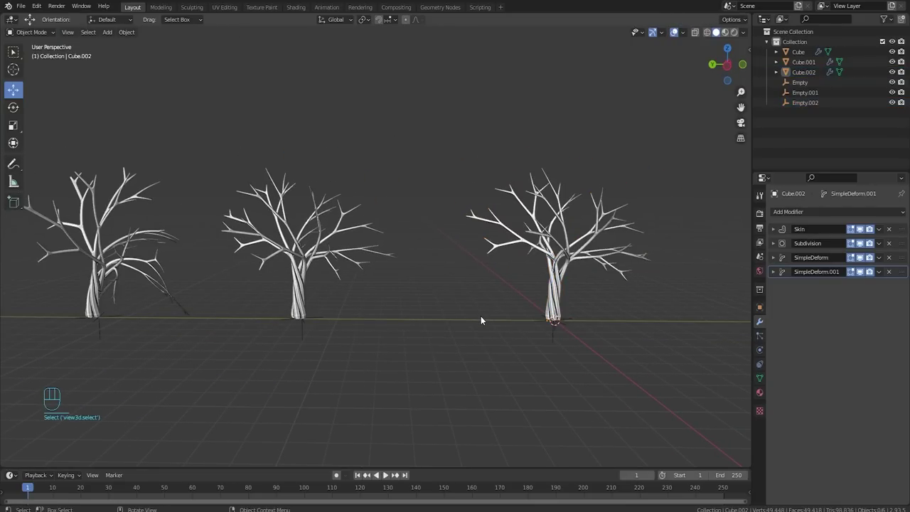
# - Add an ico sphere at the tree's base and raise it along Z to the crown
pyautogui.keyDown('shift'); pyautogui.moveTo(480, 315); pyautogui.dragTo(429, 322, button='middle'); pyautogui.keyUp('shift')
pyautogui.hotkey('shift', 'a')
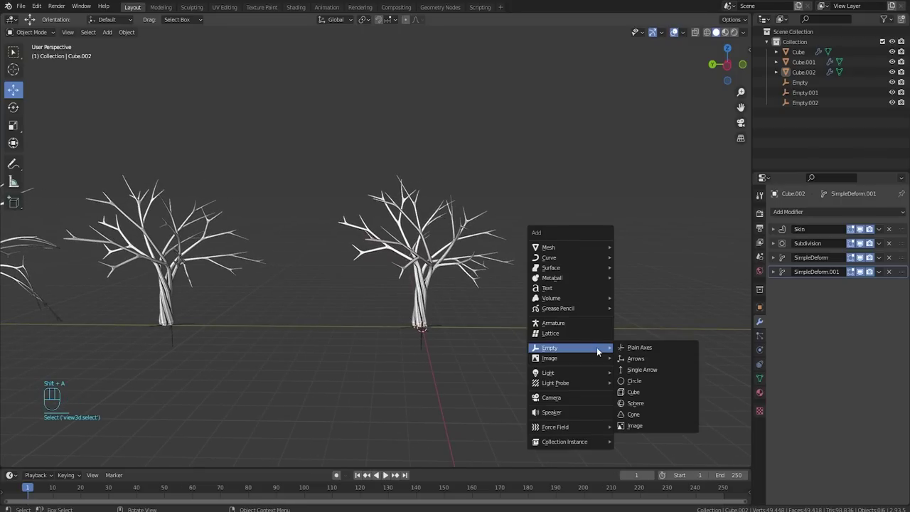
pyautogui.moveTo(561, 248)
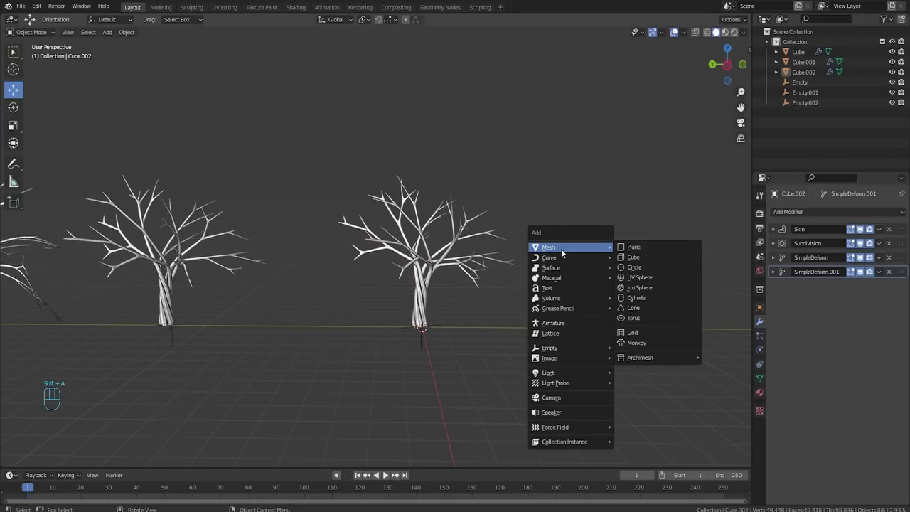
pyautogui.click(638, 288)
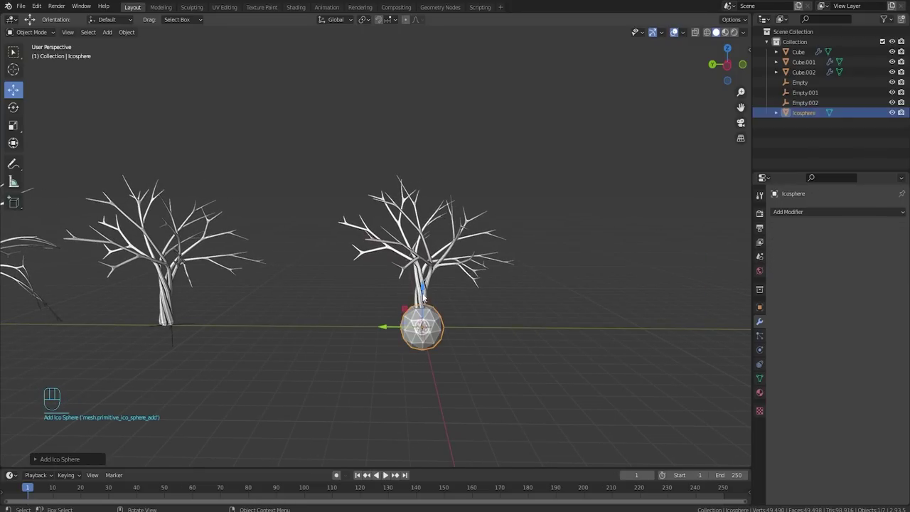
pyautogui.press('g')
pyautogui.press('z')
pyautogui.click(518, 219)
# - Enlarge the ico sphere and flatten it along the Z axis
pyautogui.press('s')
pyautogui.press('s')
pyautogui.press('z')
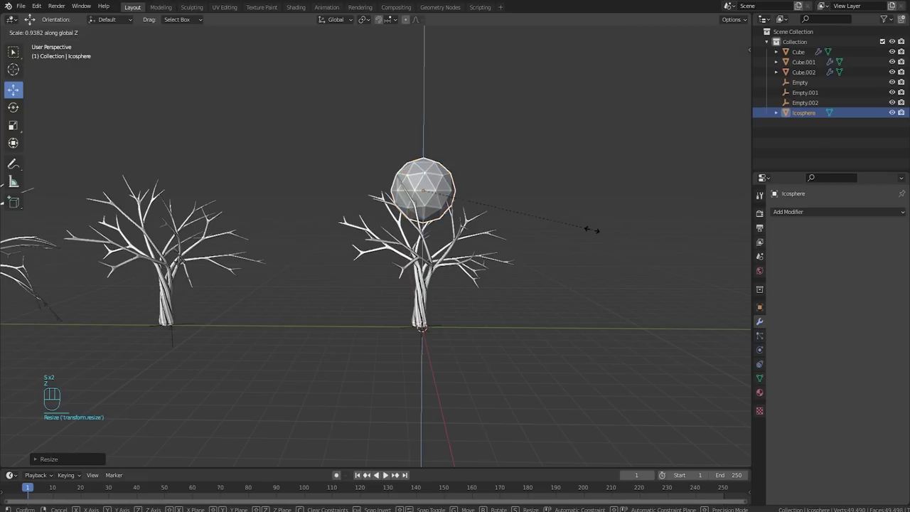
pyautogui.click(541, 225)
# - Shift the flattened ico sphere along Y over the crown's branches and rotate it
pyautogui.press('g')
pyautogui.press('y')
pyautogui.click(374, 187)
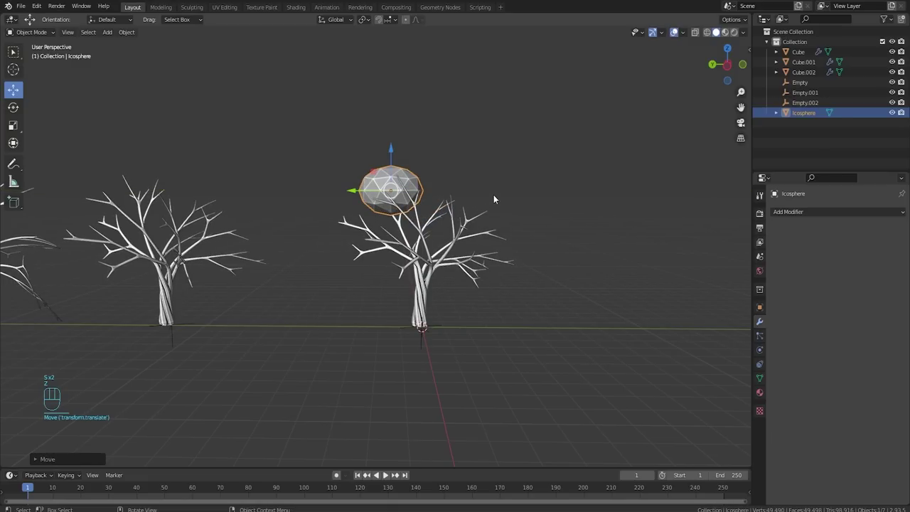
pyautogui.press('r')
pyautogui.click(474, 166)
pyautogui.moveTo(474, 166); pyautogui.dragTo(501, 264, button='middle')
# - Delete the ico sphere
pyautogui.press('Delete')
pyautogui.scroll(5, 513, 267)
pyautogui.scroll(-4, 513, 268)
# - In Edit Mode, select the trunk's base vertices on the tree at the origin and extrude them about 1.5 m down along Z
pyautogui.press('Tab')
pyautogui.scroll(4, 492, 268)
pyautogui.click(501, 265)
pyautogui.press('Tab')
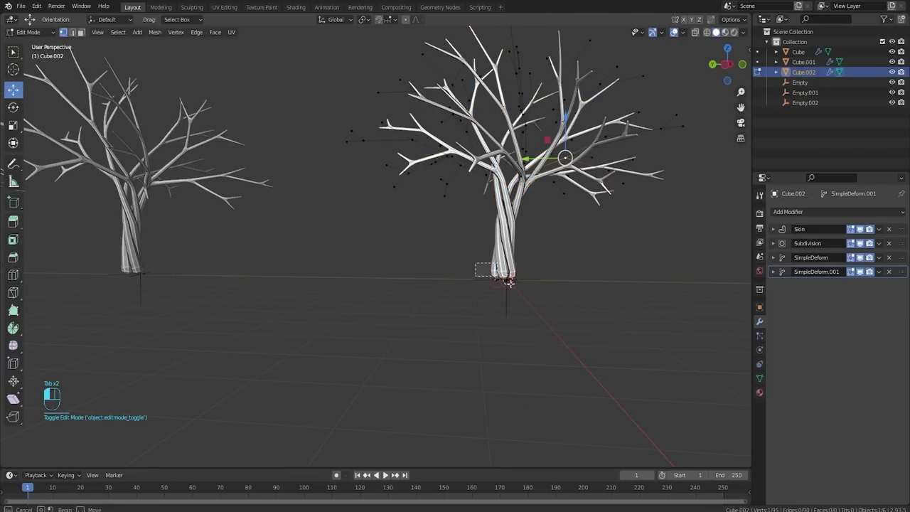
pyautogui.scroll(-3, 533, 299)
pyautogui.press('e')
pyautogui.press('z')
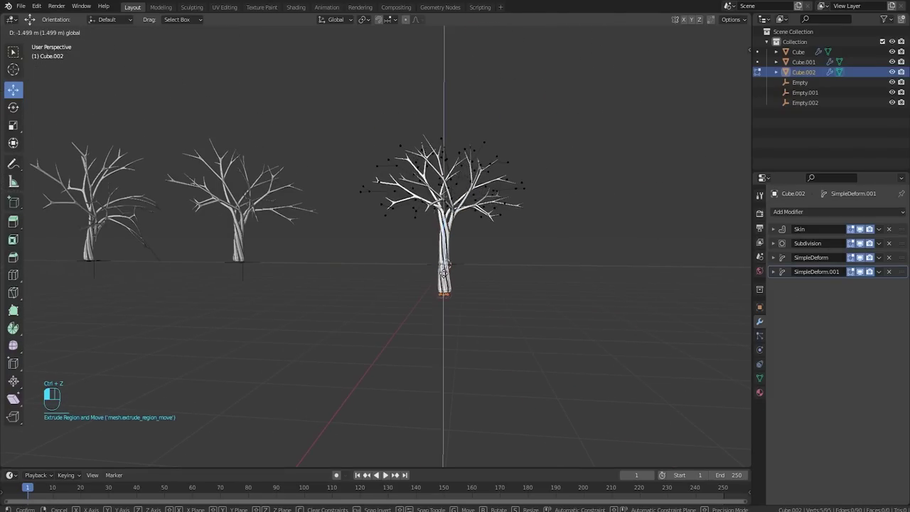
pyautogui.moveTo(440, 288); pyautogui.dragTo(442, 291)
# - Extrude one of the trunk's base vertices outward as a root and shrink its skin radius to about 0.6
pyautogui.scroll(2, 444, 292)
pyautogui.keyDown('shift'); pyautogui.moveTo(512, 317); pyautogui.dragTo(496, 287, button='middle'); pyautogui.keyUp('shift')
pyautogui.moveTo(464, 318); pyautogui.dragTo(500, 250, button='middle')
pyautogui.scroll(5, 501, 250)
pyautogui.moveTo(600, 230); pyautogui.dragTo(594, 297, button='middle')
pyautogui.keyDown('shift'); pyautogui.moveTo(594, 297); pyautogui.dragTo(528, 244, button='middle'); pyautogui.keyUp('shift')
pyautogui.press('e')
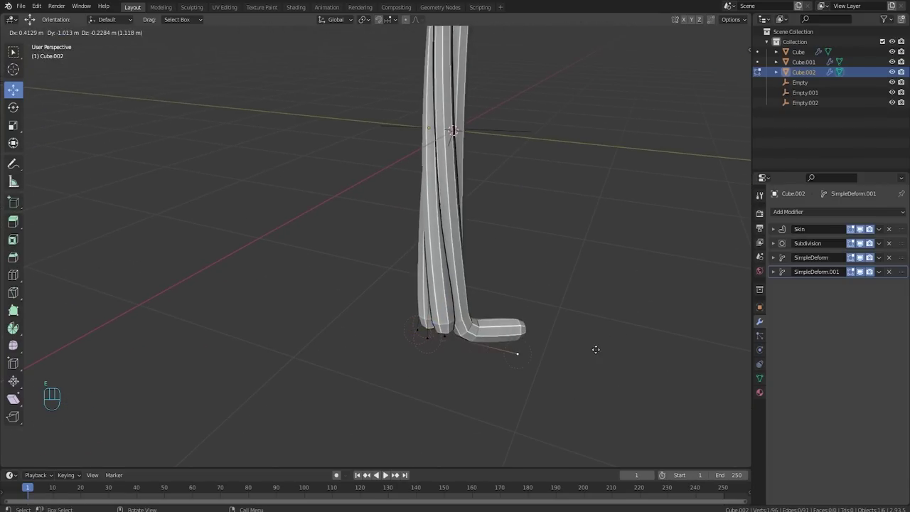
pyautogui.hotkey('ctrl', 'a')
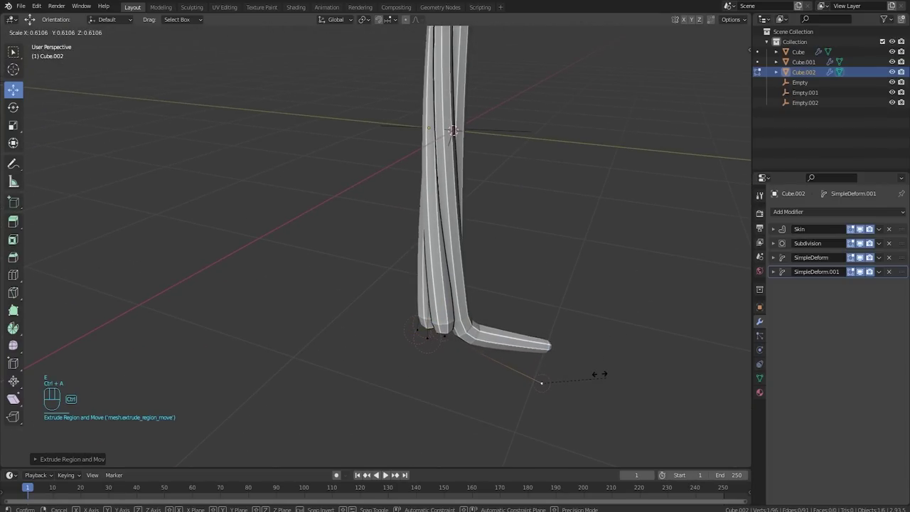
pyautogui.click(596, 373)
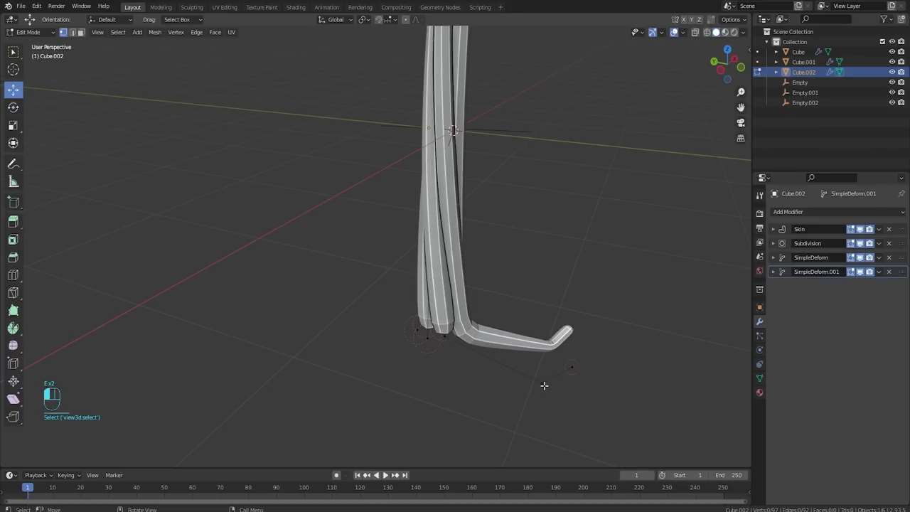
# - Fork the root by extruding two branches from its end, then shrink the skin radius at both tips and at the fork
pyautogui.press('e')
pyautogui.click(569, 436)
pyautogui.keyDown('shift'); pyautogui.click(572, 366); pyautogui.keyUp('shift')
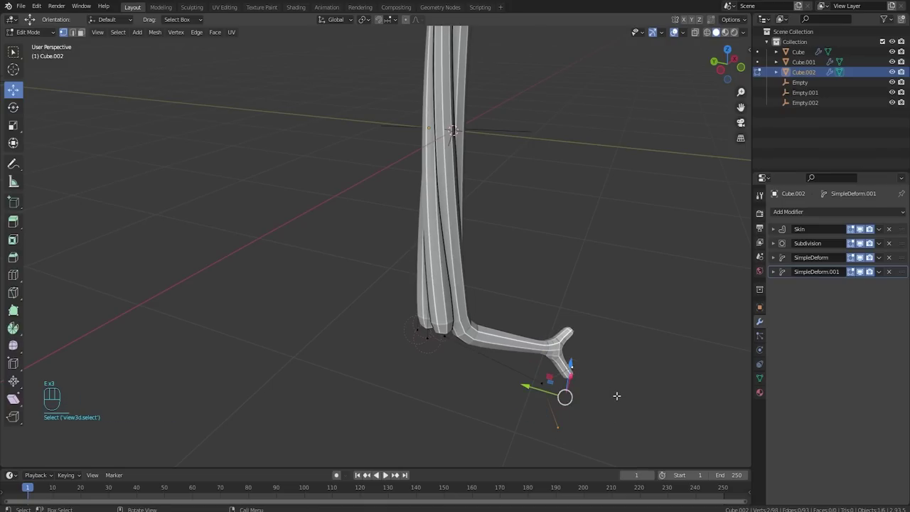
pyautogui.hotkey('ctrl', 'a')
pyautogui.click(583, 382)
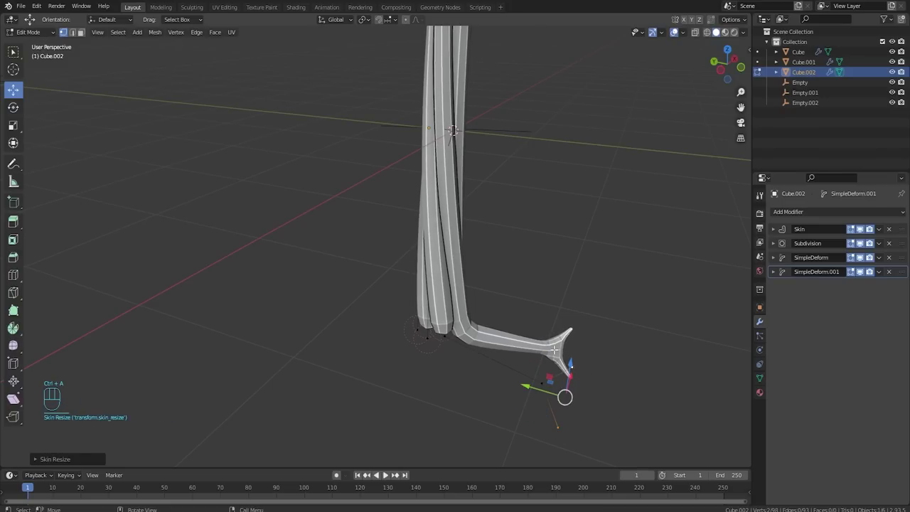
pyautogui.hotkey('ctrl', 'a')
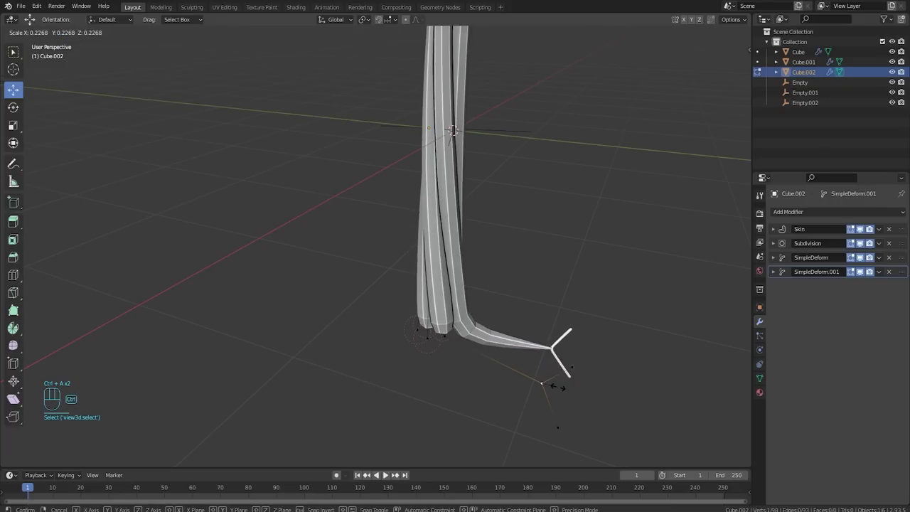
pyautogui.click(574, 391)
# - Extrude two other trunk base vertices outward as roots and taper their ends by reducing the skin radius
pyautogui.moveTo(529, 391); pyautogui.dragTo(721, 344, button='middle')
pyautogui.click(517, 248)
pyautogui.press('e')
pyautogui.click(630, 403)
pyautogui.hotkey('ctrl', 'a')
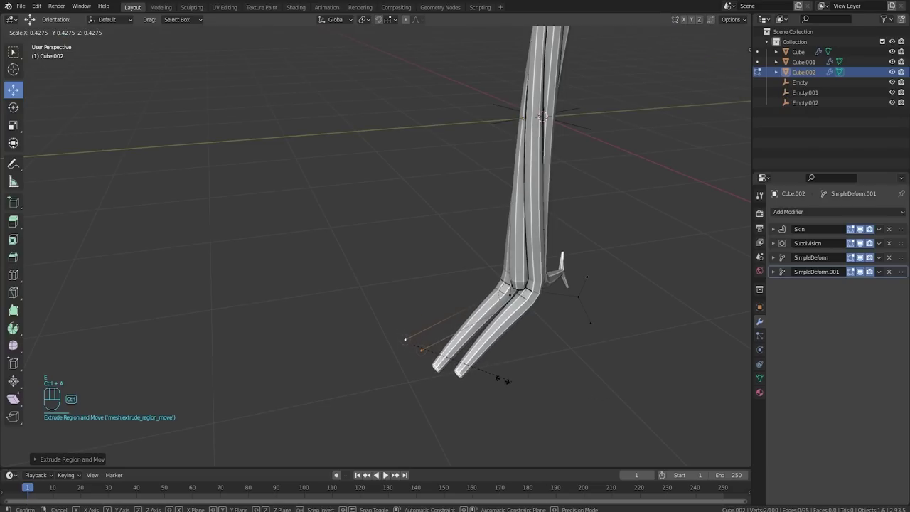
pyautogui.click(468, 367)
# - Spread one of the two new roots apart, extrude a two-pronged fork from its end and thin the fork tips
pyautogui.click(421, 350)
pyautogui.moveTo(411, 332); pyautogui.dragTo(467, 375)
pyautogui.press('e')
pyautogui.click(524, 449)
pyautogui.press('e')
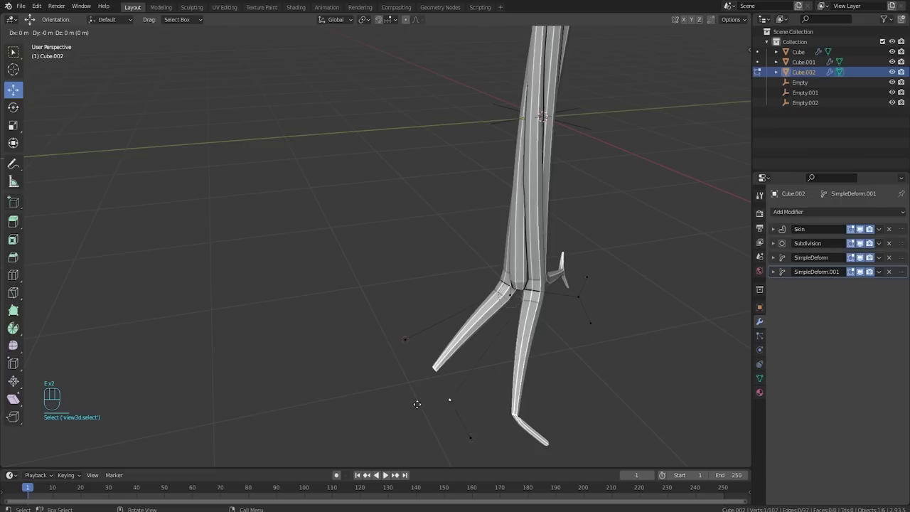
pyautogui.click(406, 400)
pyautogui.click(471, 438)
pyautogui.hotkey('ctrl', 'a')
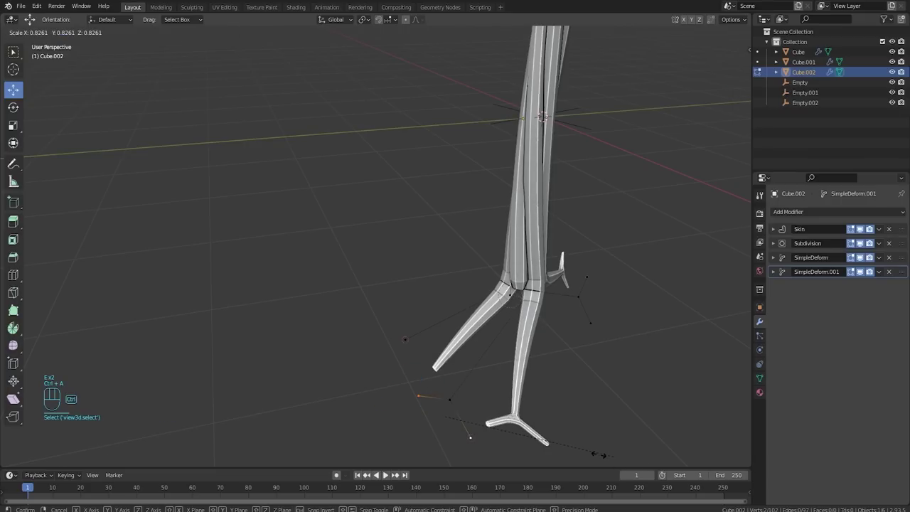
pyautogui.click(543, 444)
# - Extrude the neighbouring root's tip about 1 m further, shift that last segment along X and leave Edit Mode
pyautogui.click(406, 339)
pyautogui.press('e')
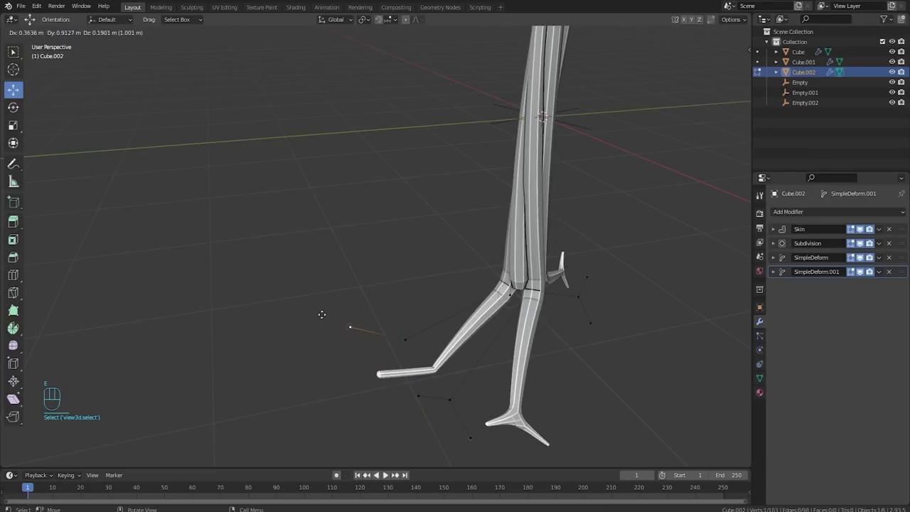
pyautogui.click(322, 314)
pyautogui.moveTo(496, 382); pyautogui.dragTo(547, 381, button='middle')
pyautogui.keyDown('shift'); pyautogui.click(457, 305); pyautogui.keyUp('shift')
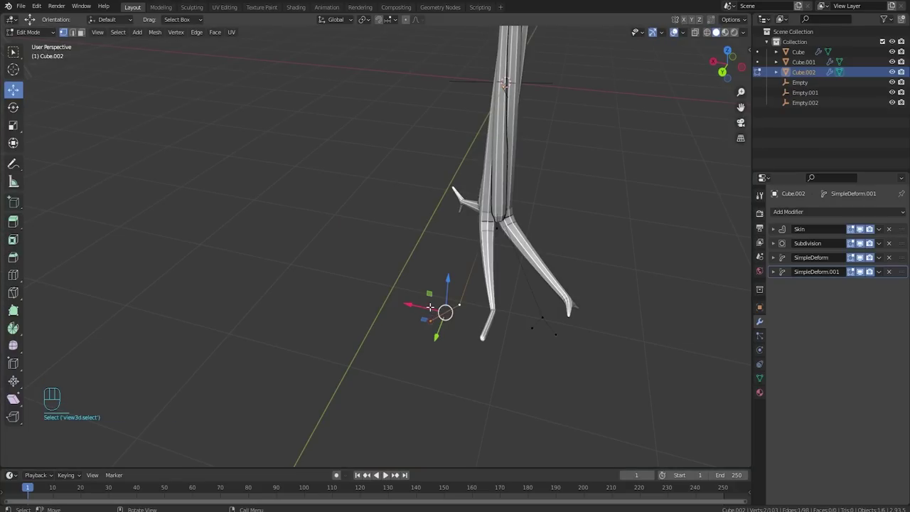
pyautogui.moveTo(418, 307); pyautogui.dragTo(369, 288)
pyautogui.click(615, 378)
pyautogui.press('Tab')
# - Open the middle tree in Edit Mode and select the vertex at its trunk base
pyautogui.moveTo(614, 378); pyautogui.dragTo(483, 309, button='middle')
pyautogui.scroll(-4, 551, 341)
pyautogui.scroll(-4, 469, 308)
pyautogui.moveTo(402, 265); pyautogui.dragTo(460, 283, button='middle')
pyautogui.scroll(3, 458, 274)
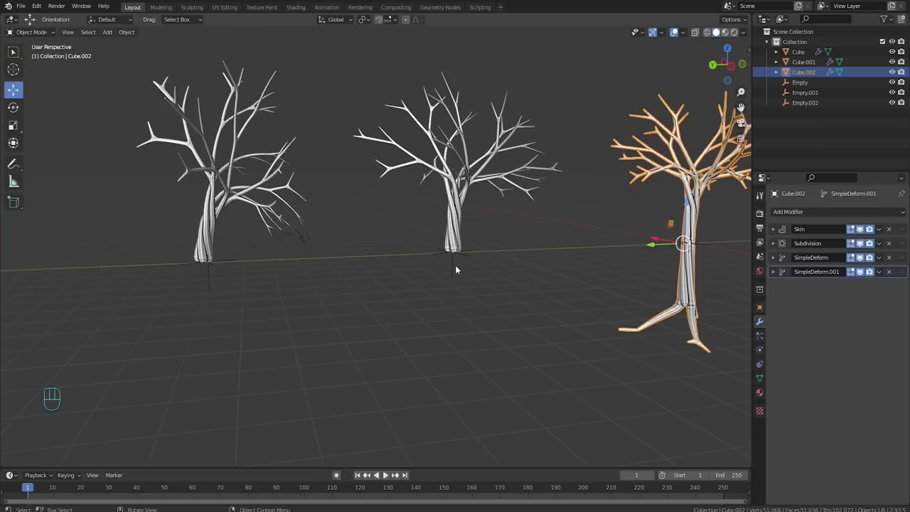
pyautogui.click(454, 234)
pyautogui.scroll(3, 454, 234)
pyautogui.press('Tab')
pyautogui.scroll(5, 430, 345)
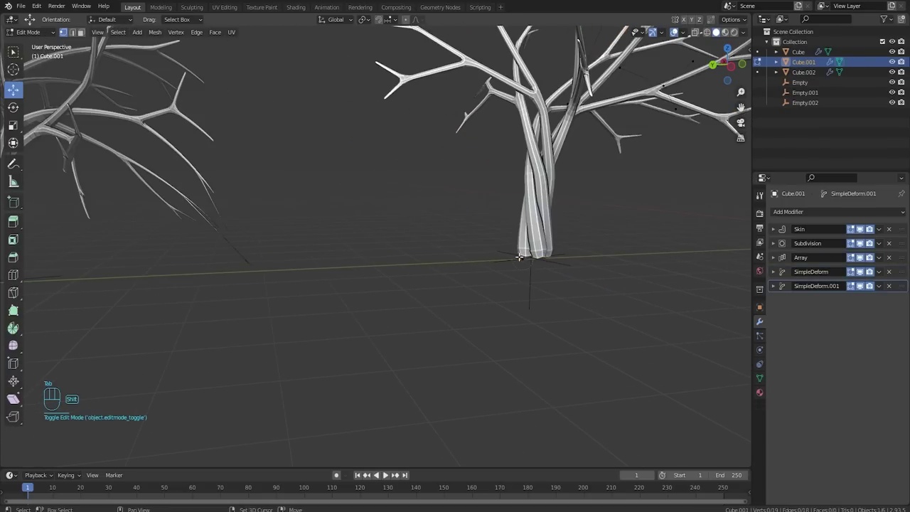
pyautogui.moveTo(429, 349); pyautogui.dragTo(448, 329, button='middle')
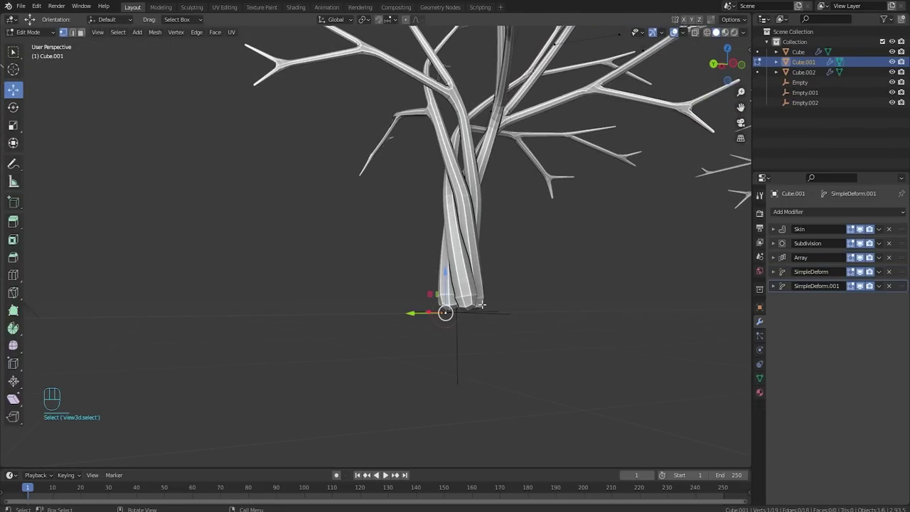
# - Extrude the middle tree's base vertex outward about 1.3 m and shrink the new tip's skin radius to about a third
pyautogui.moveTo(482, 304); pyautogui.dragTo(488, 320, button='middle')
pyautogui.press('r')
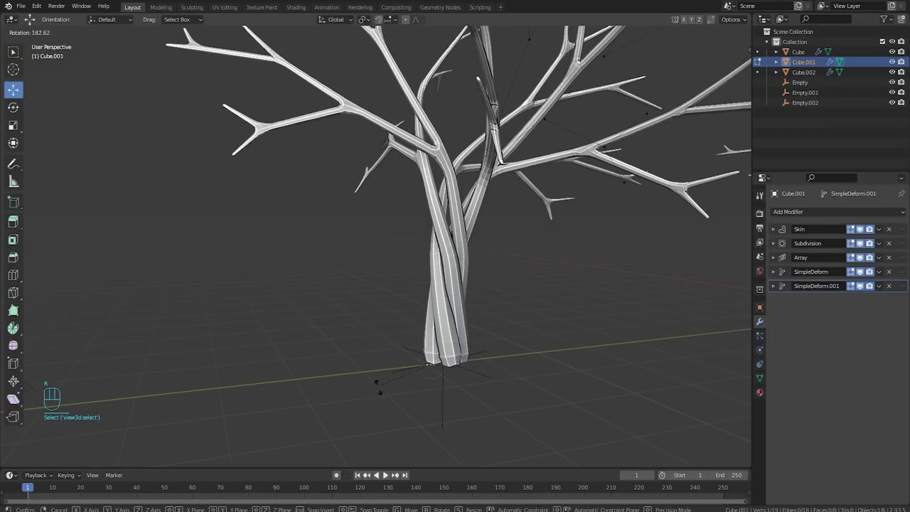
pyautogui.click(397, 384)
pyautogui.press('e')
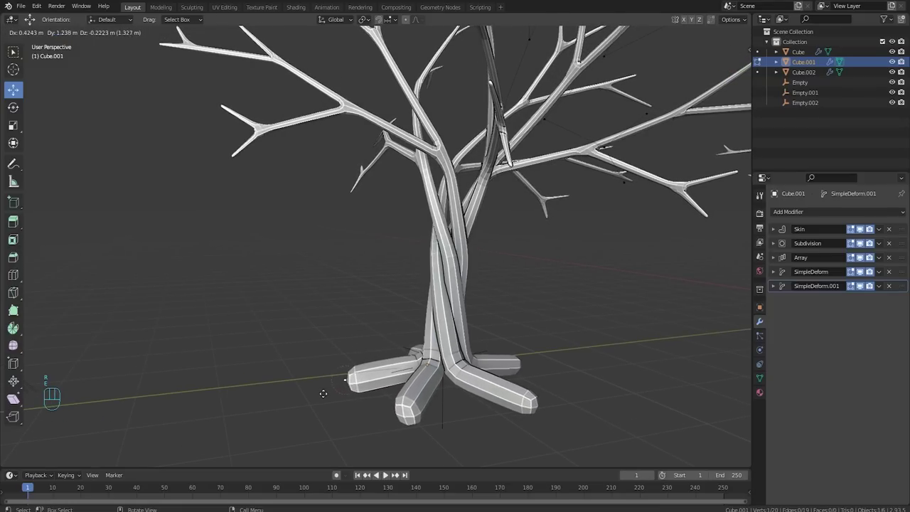
pyautogui.click(380, 403)
pyautogui.hotkey('ctrl', 'a')
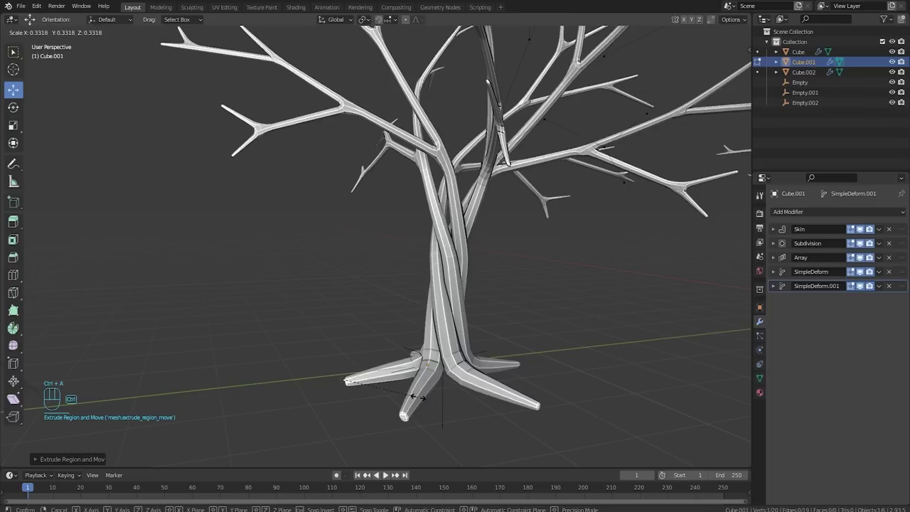
pyautogui.click(423, 396)
# - Move the root tip about 0.77 m back toward the trunk along Y and reduce its skin radius to about 0.67
pyautogui.press('s')
pyautogui.press('g')
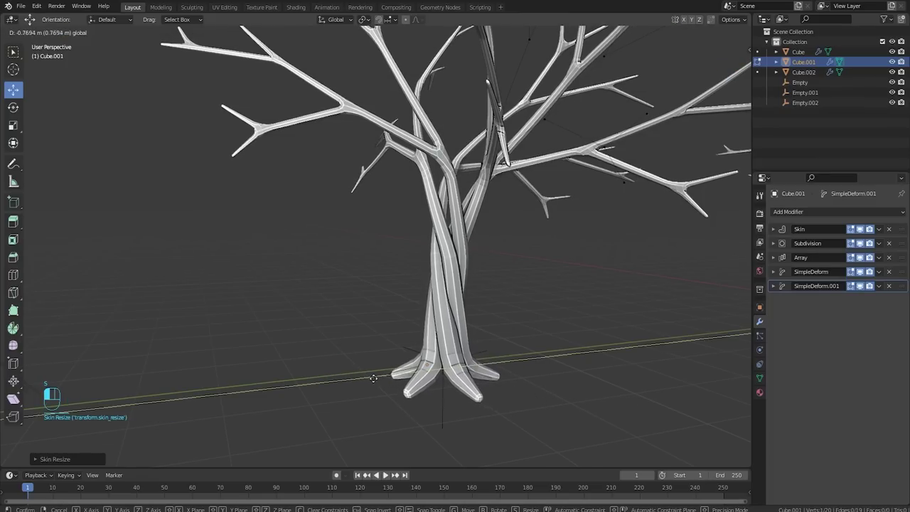
pyautogui.click(531, 406)
pyautogui.hotkey('ctrl', 'a')
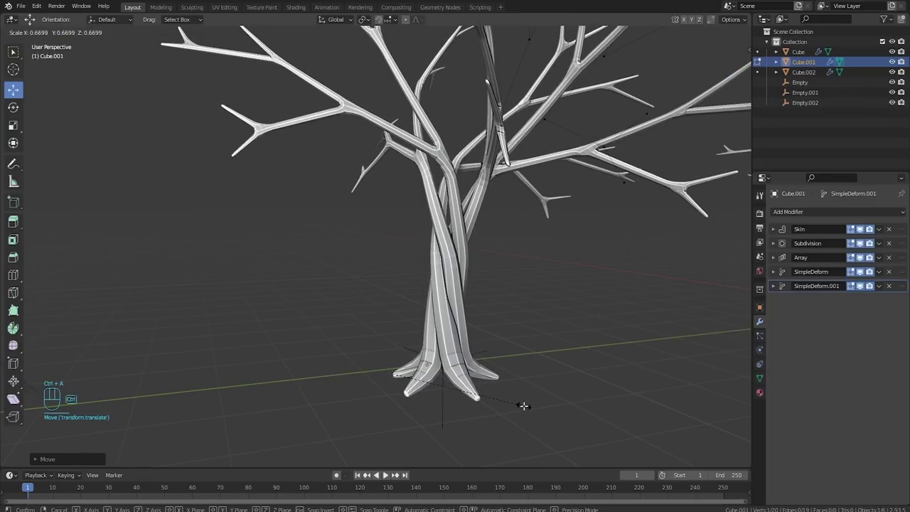
pyautogui.click(523, 405)
# - Extrude the root tip another 0.8 m or so outward and shift the new end about -0.66 m along Y
pyautogui.press('w')
pyautogui.press('e')
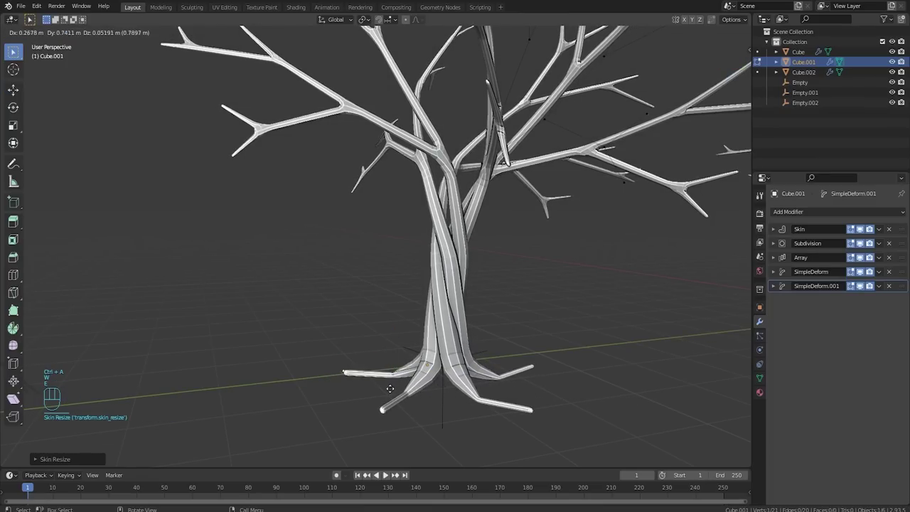
pyautogui.click(388, 387)
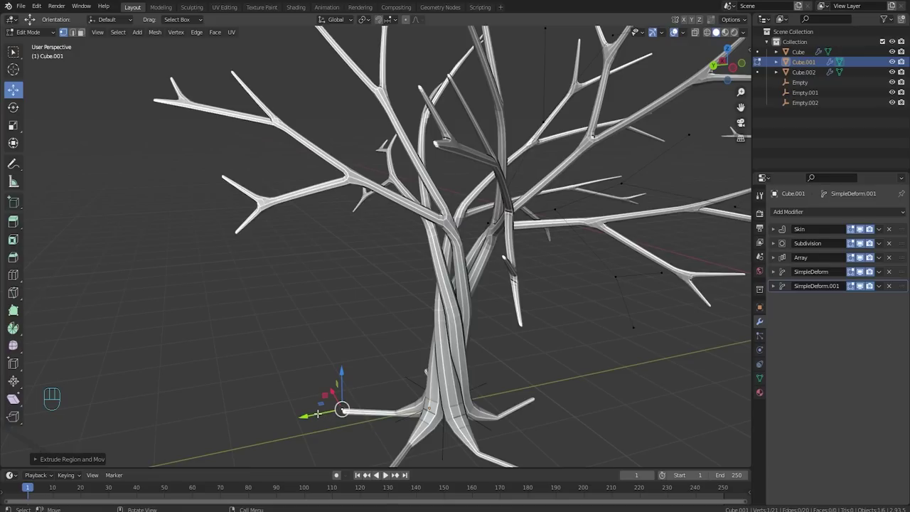
pyautogui.moveTo(320, 417); pyautogui.dragTo(359, 417)
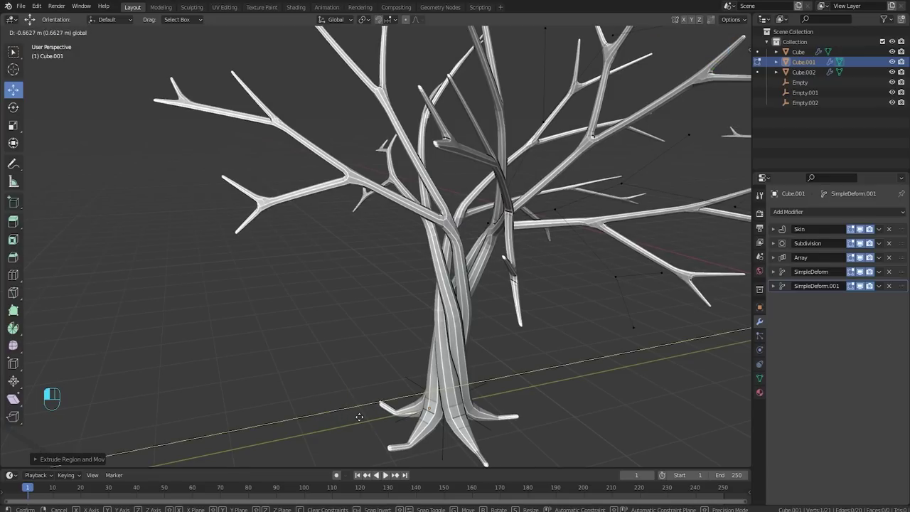
pyautogui.click(359, 417)
# - Extrude two more bent segments from the middle tree's root tip, lower the last one along Z and leave Edit Mode
pyautogui.moveTo(430, 425); pyautogui.dragTo(404, 429, button='middle')
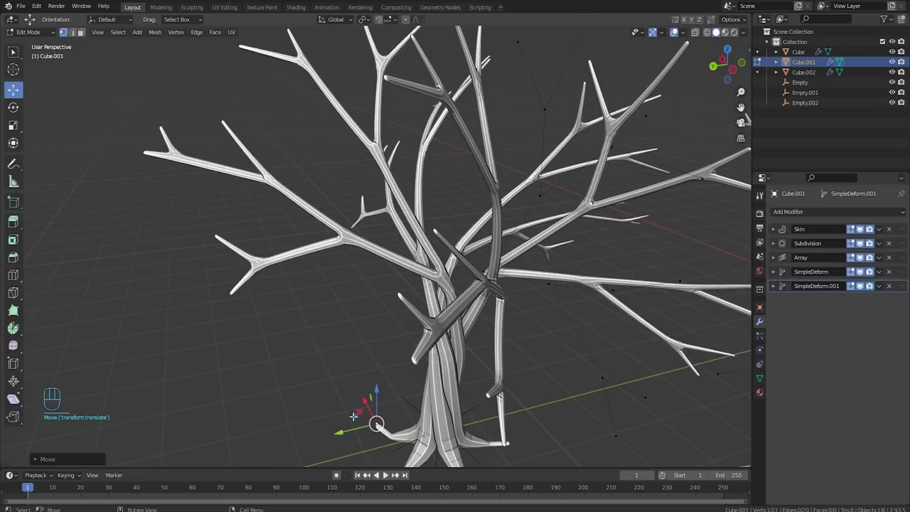
pyautogui.press('e')
pyautogui.click(346, 428)
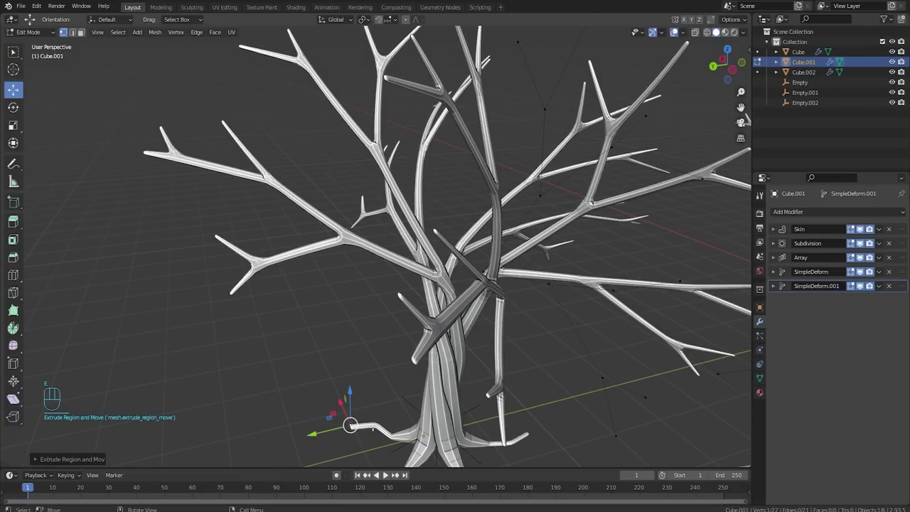
pyautogui.press('e')
pyautogui.click(386, 405)
pyautogui.moveTo(385, 409); pyautogui.dragTo(457, 387, button='middle')
pyautogui.moveTo(512, 283); pyautogui.dragTo(507, 294)
pyautogui.click(505, 306)
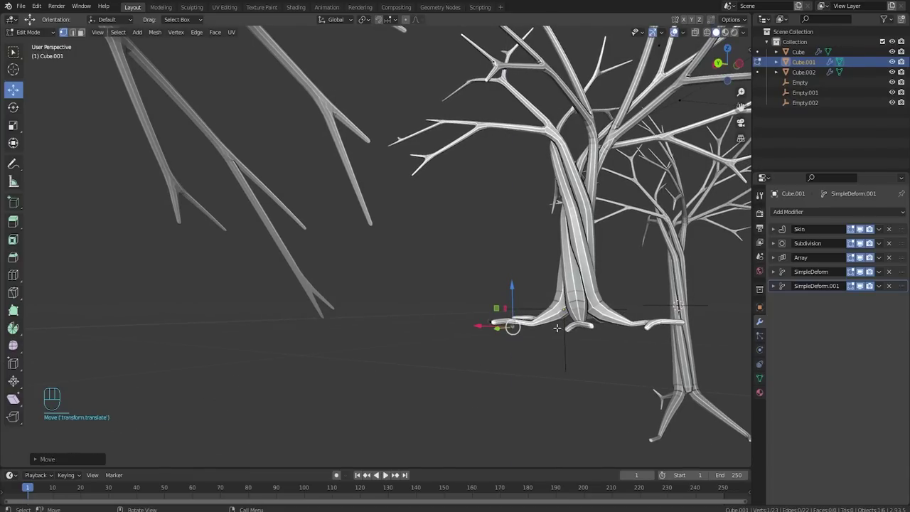
pyautogui.moveTo(512, 324); pyautogui.dragTo(508, 420, button='middle')
pyautogui.press('Tab')
# - Select the tall tree together with its empty, raise them along Z to bring the roots to ground level, and shift them along Y toward the other trees
pyautogui.scroll(-5, 491, 416)
pyautogui.scroll(-2, 482, 411)
pyautogui.moveTo(476, 362); pyautogui.dragTo(458, 347, button='middle')
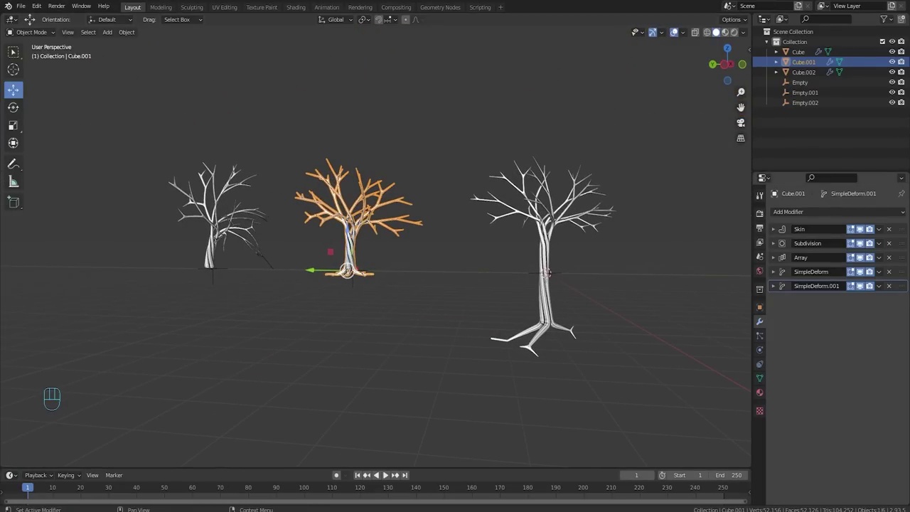
pyautogui.moveTo(630, 354); pyautogui.dragTo(488, 287, button='middle')
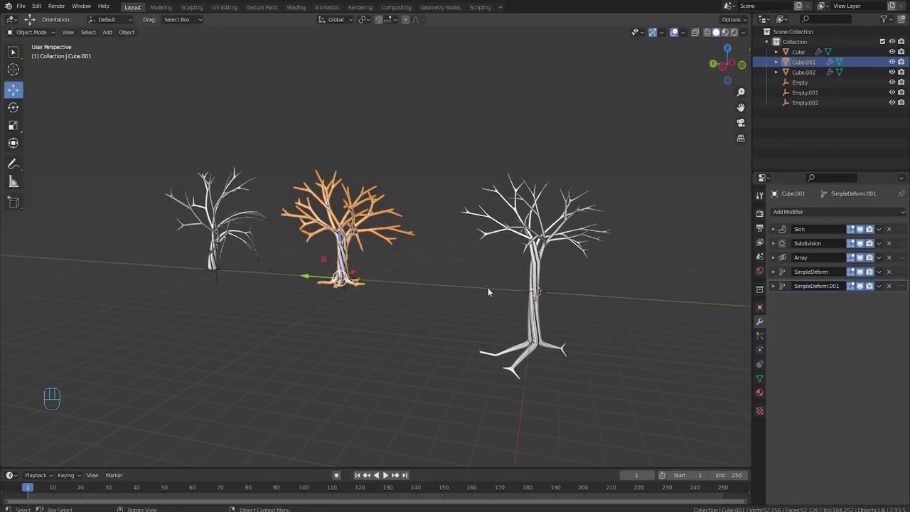
pyautogui.moveTo(488, 287); pyautogui.dragTo(545, 308)
pyautogui.moveTo(535, 258); pyautogui.dragTo(547, 209)
pyautogui.moveTo(566, 242); pyautogui.dragTo(602, 291, button='middle')
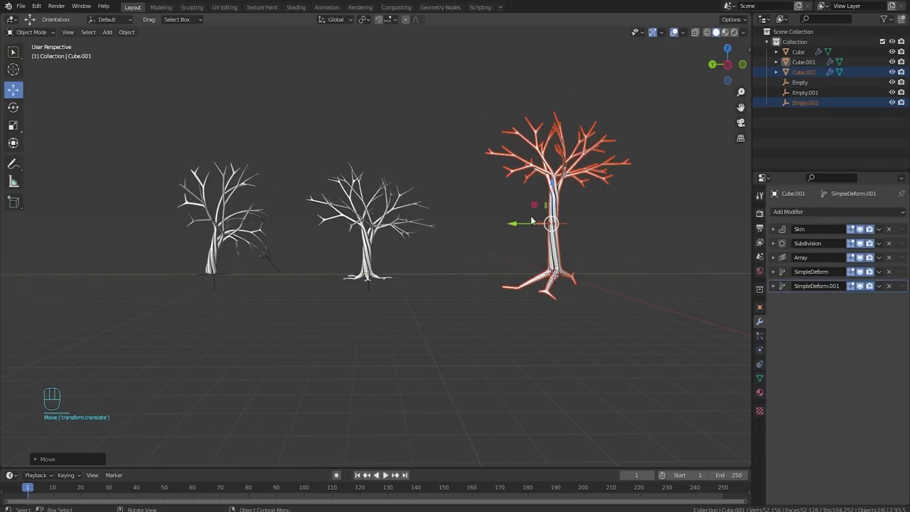
pyautogui.moveTo(531, 221); pyautogui.dragTo(455, 222)
pyautogui.moveTo(503, 288); pyautogui.dragTo(625, 311, button='middle')
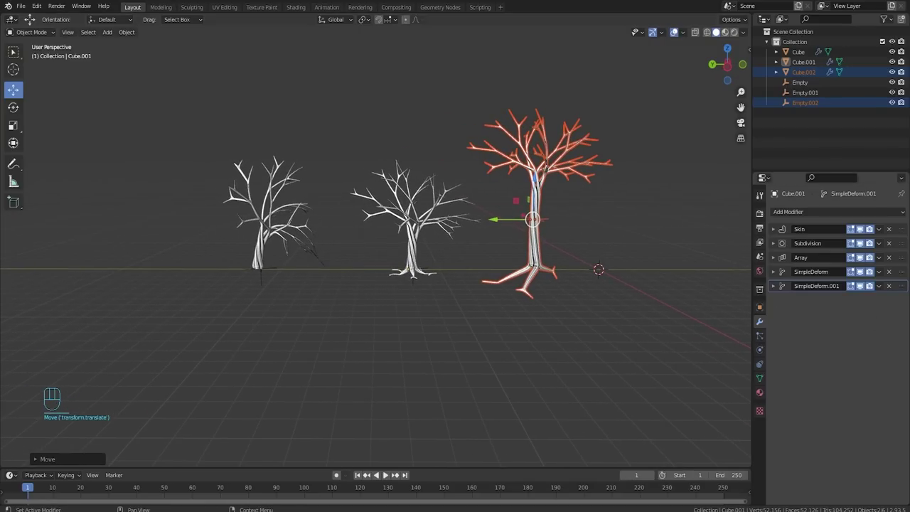